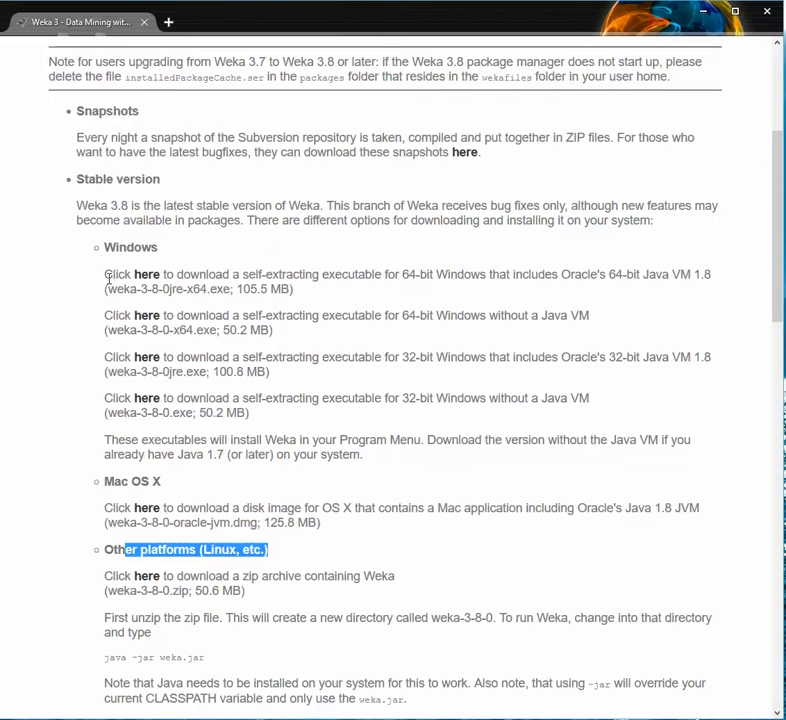
- Review the Windows download options for Weka 3.8 and locate the sc-dataproject CSV file on the course page
{"action": "left_click_drag", "start_coordinate": [107, 276], "coordinate": [460, 290]}
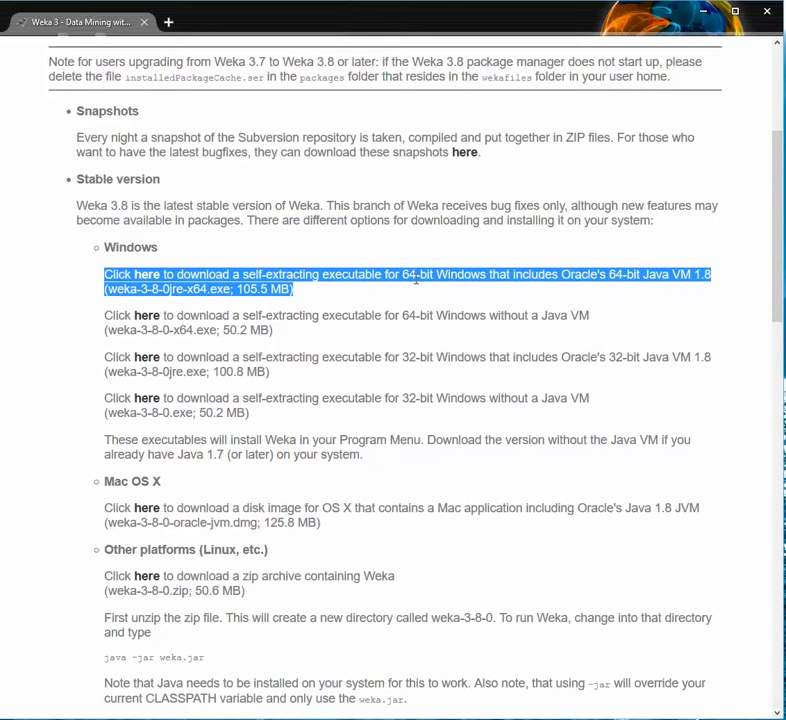
{"action": "left_click_drag", "start_coordinate": [107, 356], "coordinate": [367, 372]}
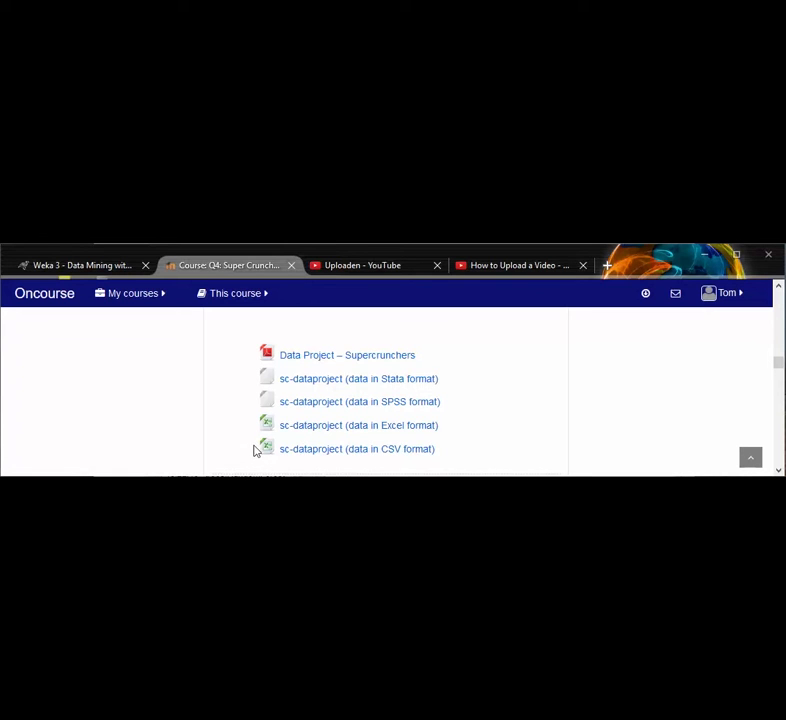
{"action": "left_click_drag", "start_coordinate": [254, 450], "coordinate": [473, 457]}
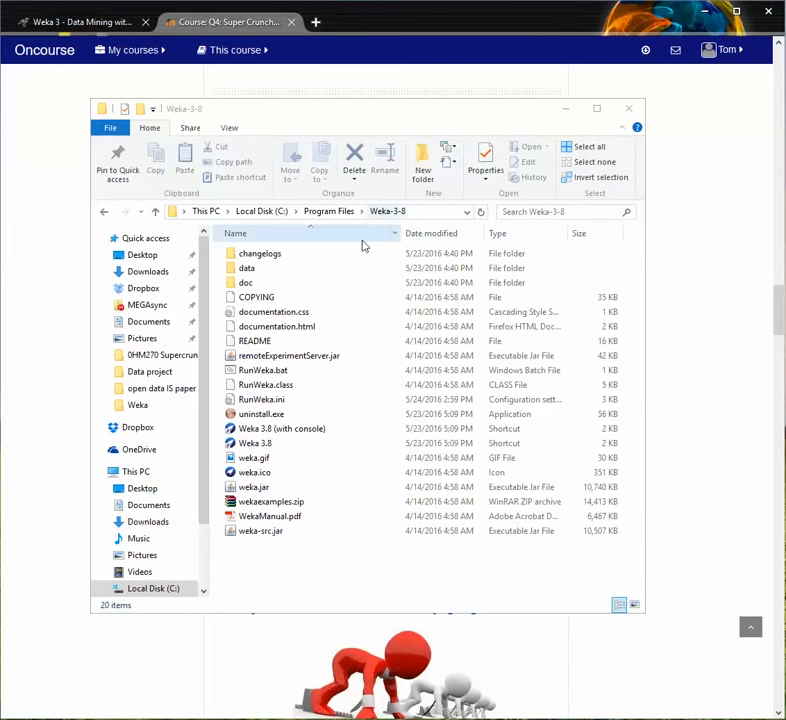
- Launch Weka with "java -jar weka.jar" from a command window in the Weka-3-8 folder, and close the Weka GUI Chooser
{"action": "right_click", "coordinate": [334, 578]}
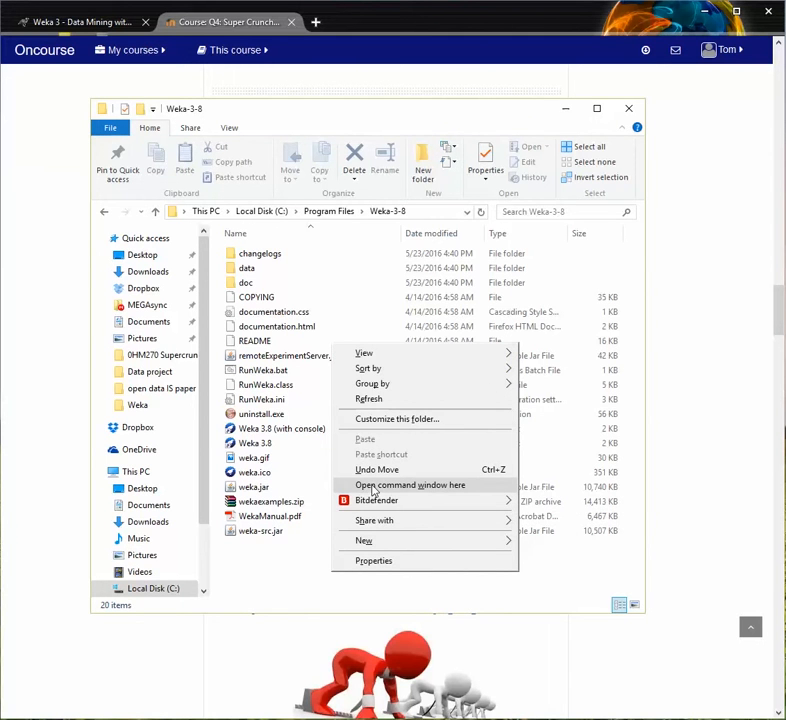
{"action": "left_click", "coordinate": [405, 487]}
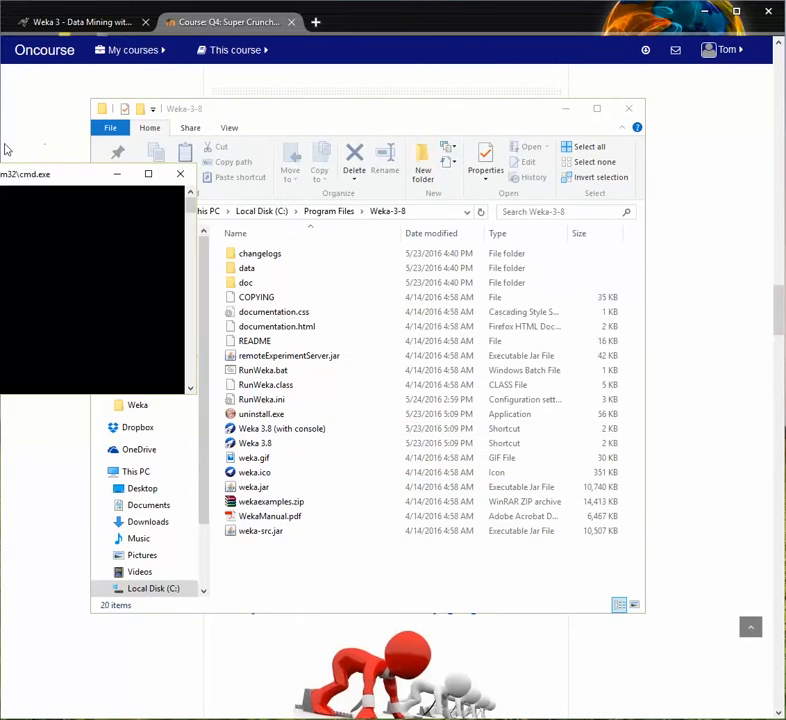
{"action": "left_click_drag", "start_coordinate": [109, 181], "coordinate": [327, 321]}
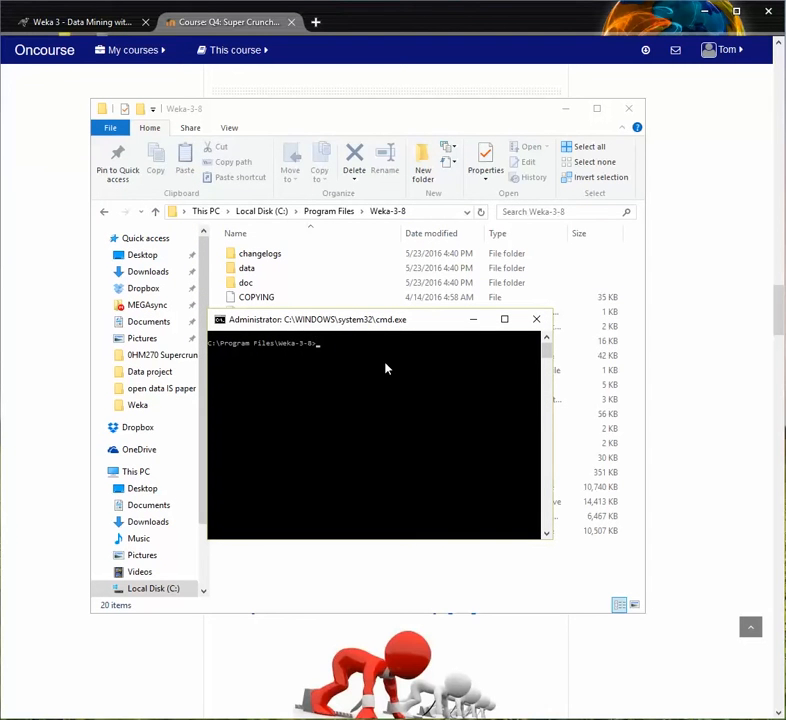
{"action": "type", "text": "java"}
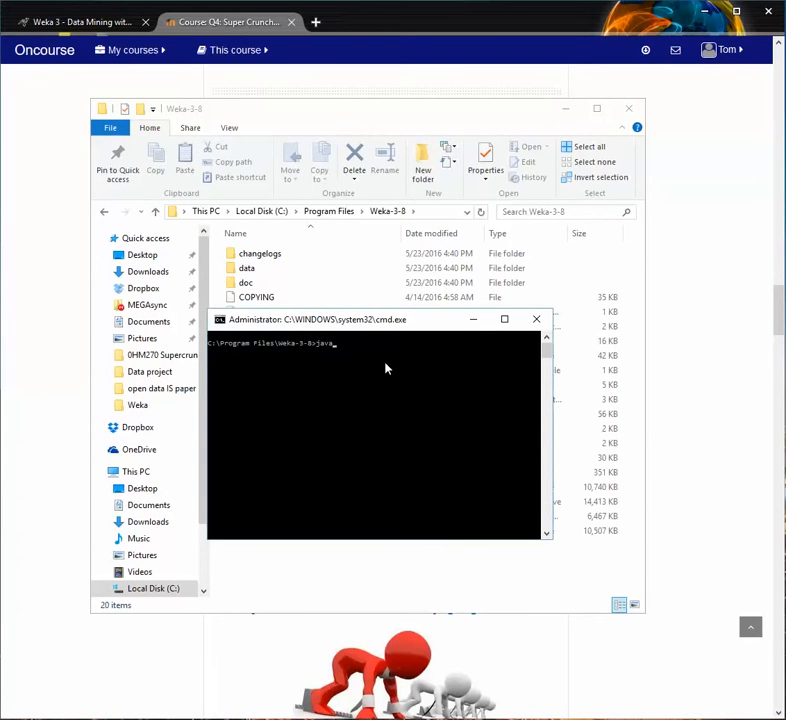
{"action": "type", "text": " -jar weka.jar"}
{"action": "key", "text": "Return"}
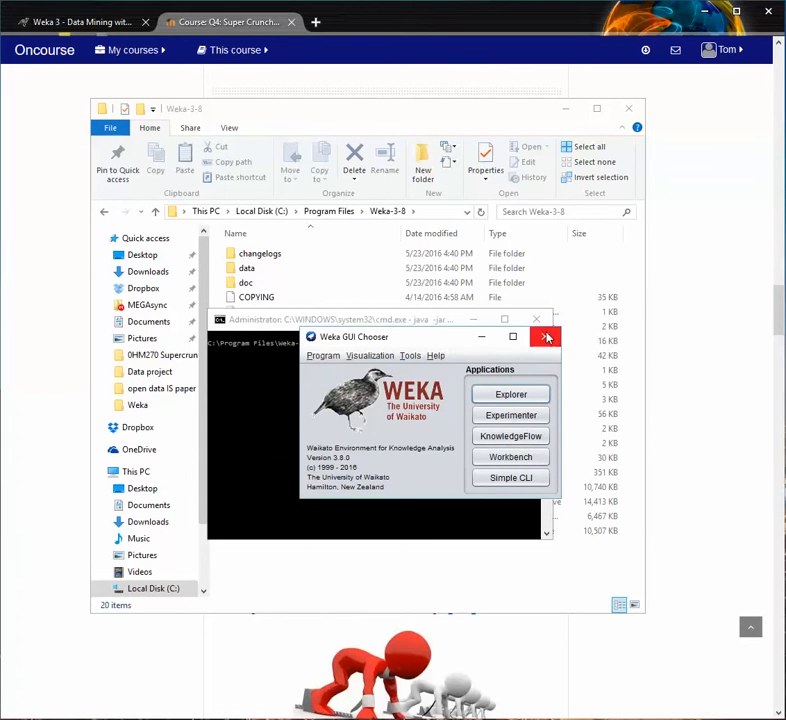
{"action": "left_click", "coordinate": [547, 338]}
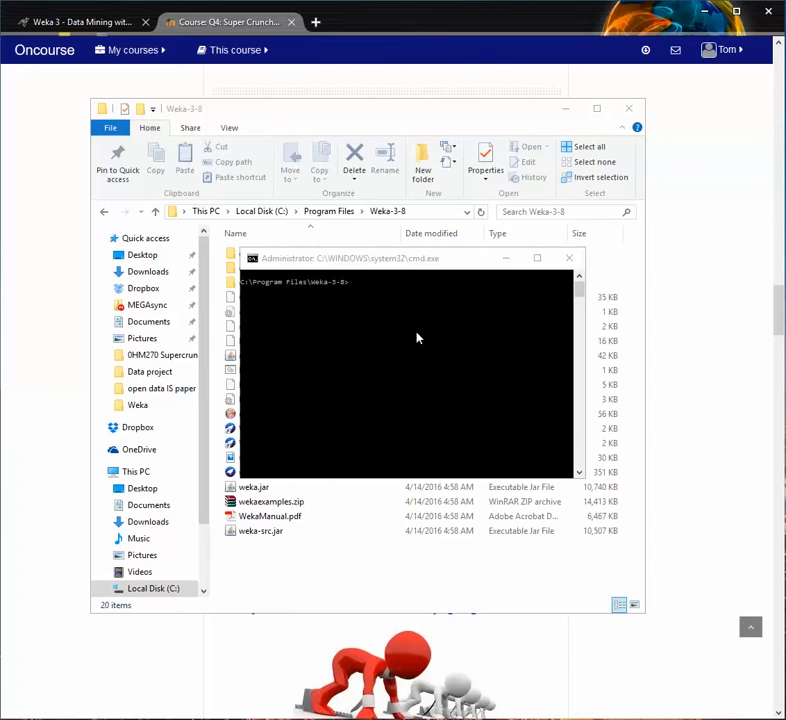
- Launch Weka from the command window with "java -Xmx2048M -jar weka.jar", and close the Weka GUI Chooser
{"action": "left_click", "coordinate": [433, 331]}
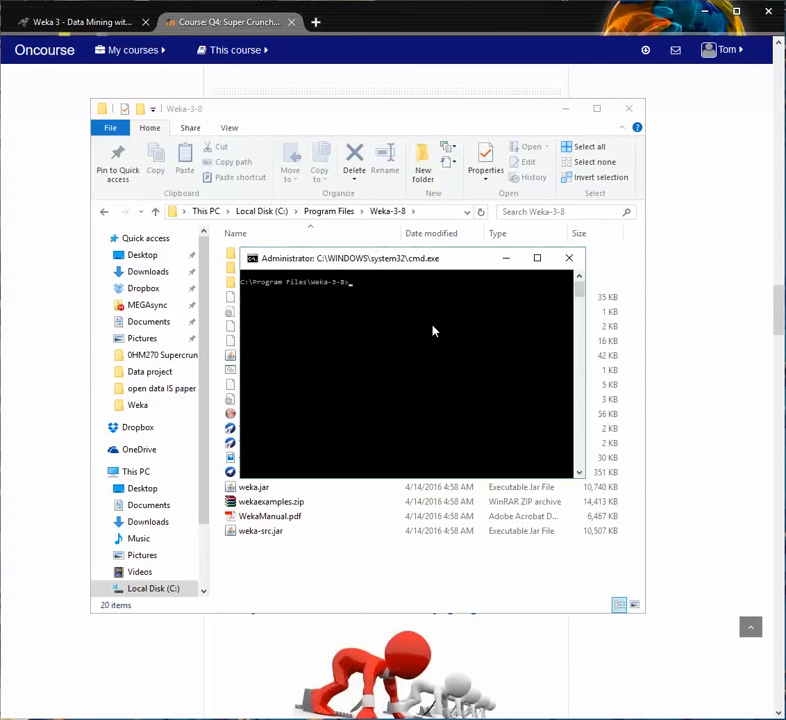
{"action": "type", "text": "java -Xmx2048M -jar weka.jar"}
{"action": "key", "text": "Return"}
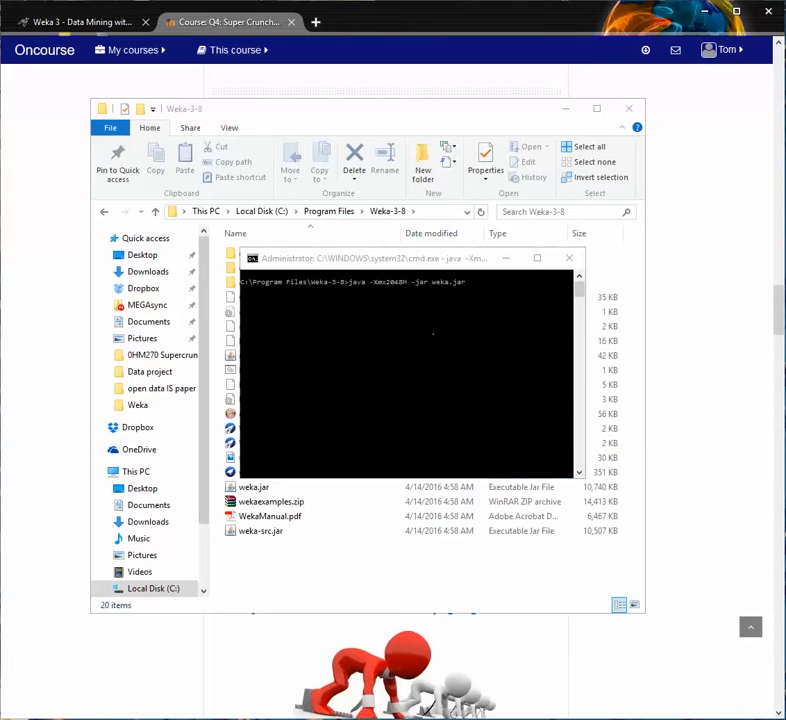
{"action": "left_click_drag", "start_coordinate": [103, 130], "coordinate": [355, 443]}
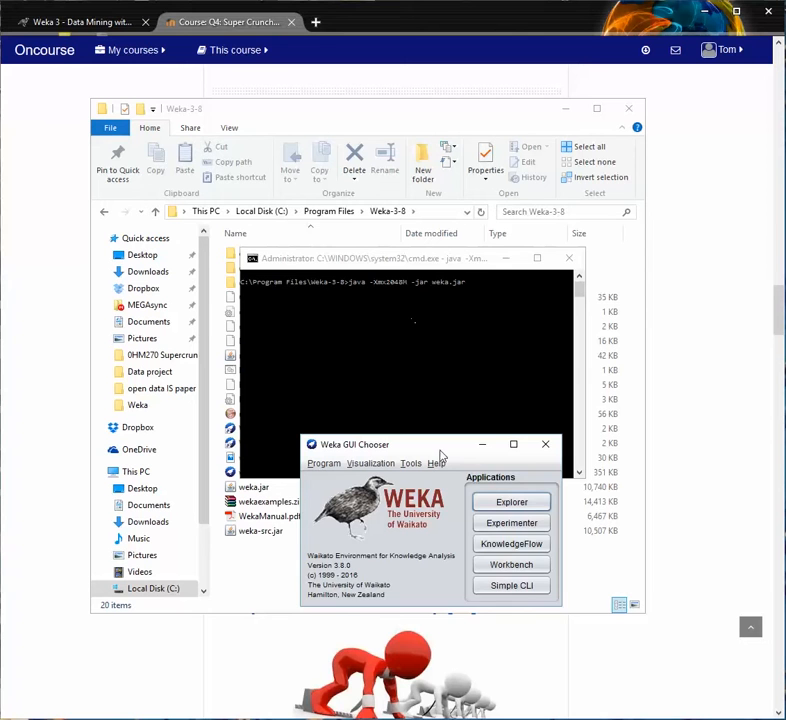
{"action": "left_click_drag", "start_coordinate": [439, 449], "coordinate": [409, 345]}
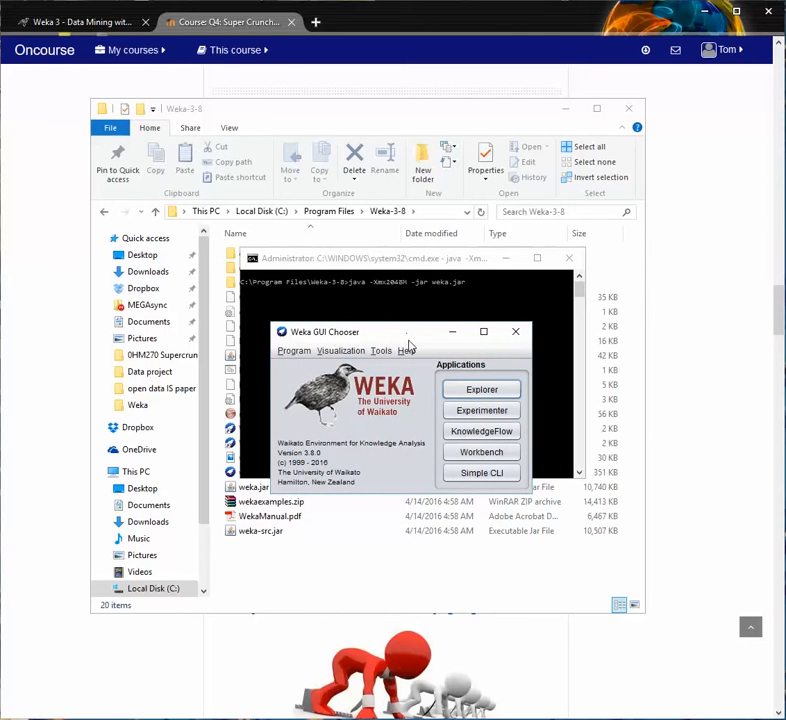
{"action": "left_click", "coordinate": [515, 331]}
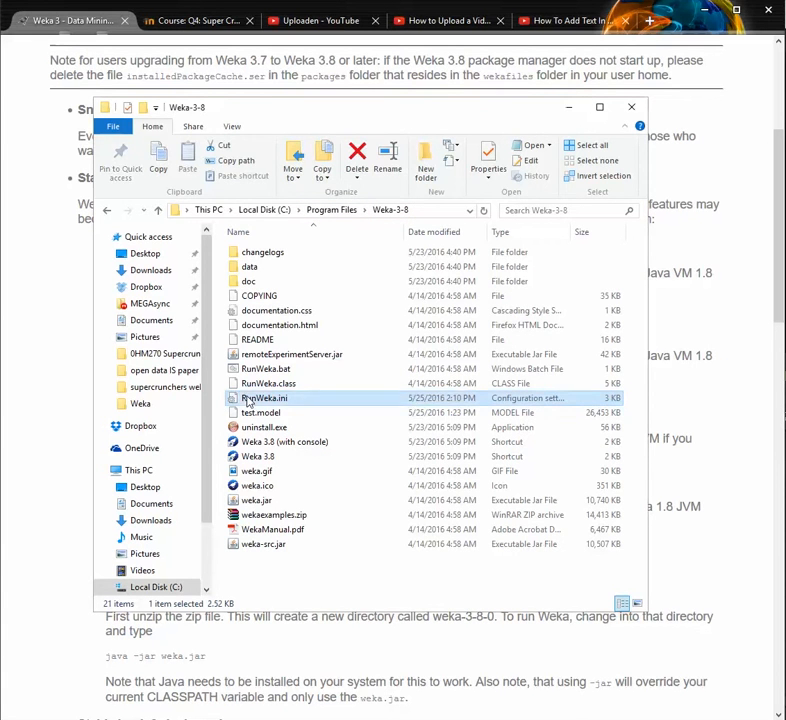
- Open RunWeka.ini in Notepad++, examine its maxheap setting, and close the editor
{"action": "right_click", "coordinate": [251, 398]}
{"action": "left_click", "coordinate": [315, 461]}
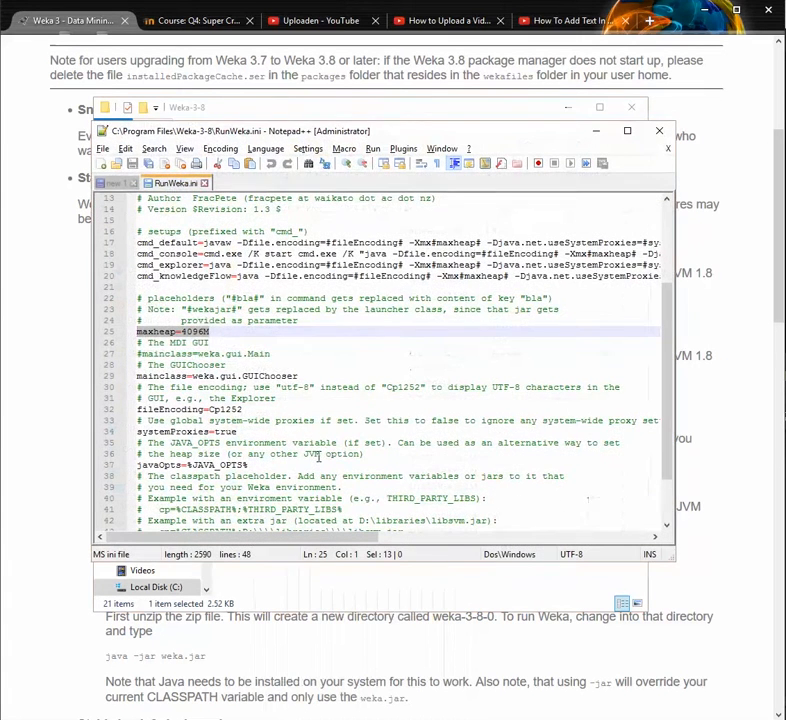
{"action": "left_click", "coordinate": [237, 335]}
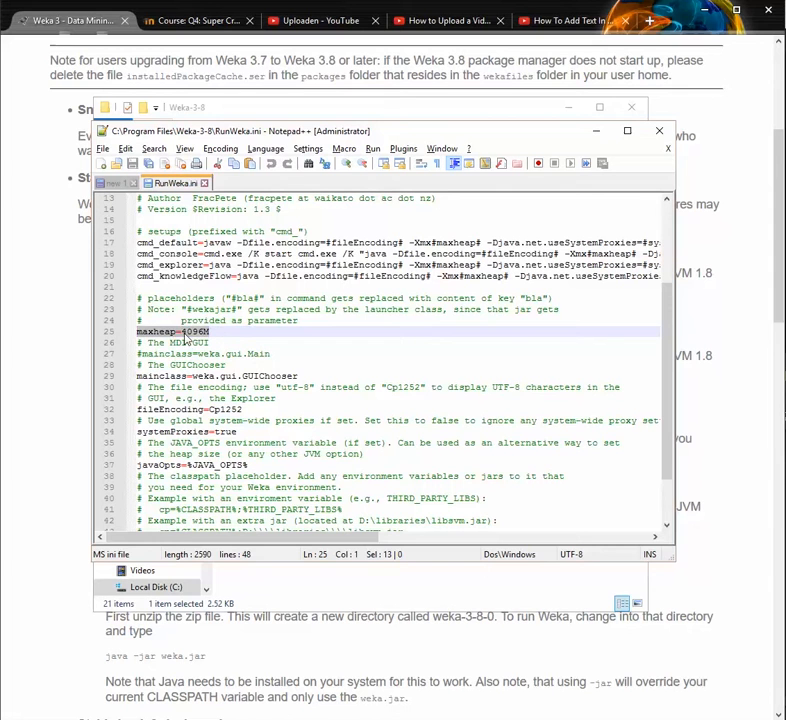
{"action": "key", "text": "BackSpace"}
{"action": "key", "text": "ctrl+shift+Left"}
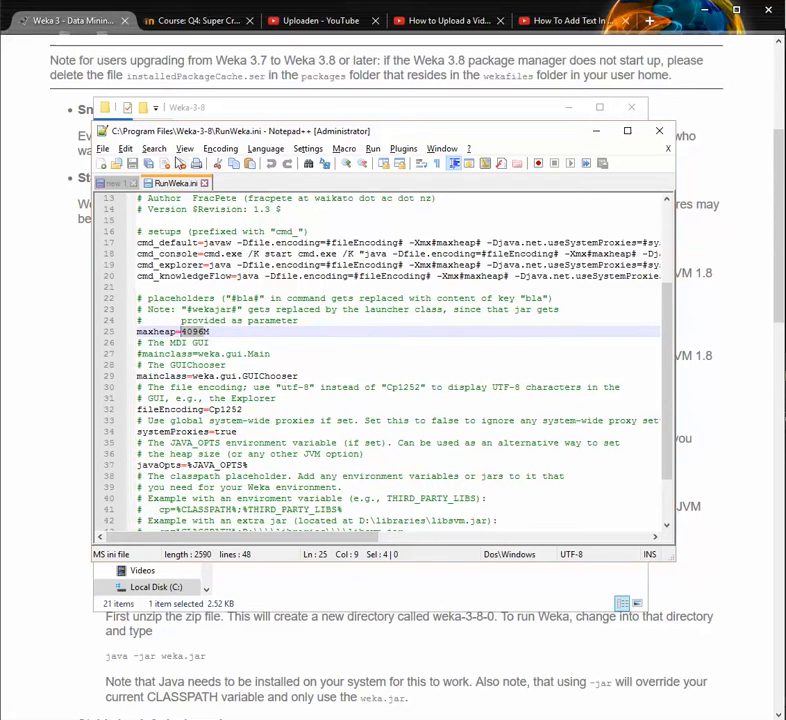
{"action": "left_click_drag", "start_coordinate": [206, 333], "coordinate": [136, 332]}
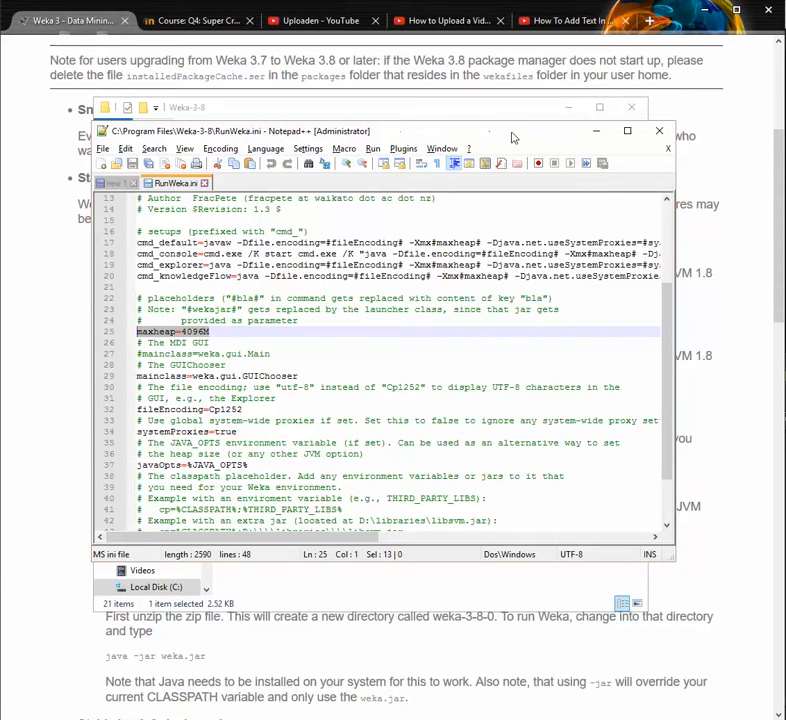
{"action": "left_click", "coordinate": [659, 130]}
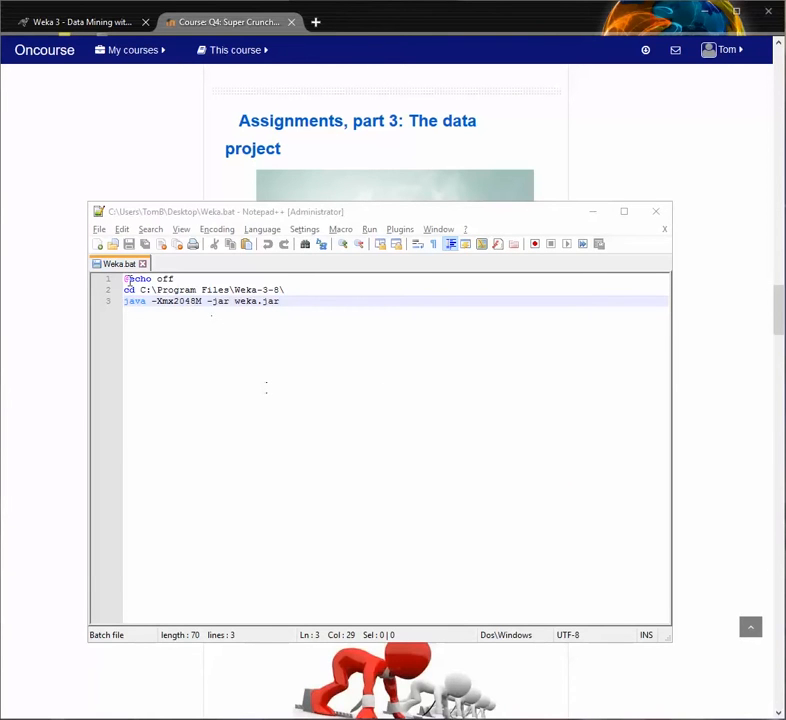
- Change the Java heap option in the Weka.bat launch command to -Xmx4096M
{"action": "left_click_drag", "start_coordinate": [124, 279], "coordinate": [294, 300]}
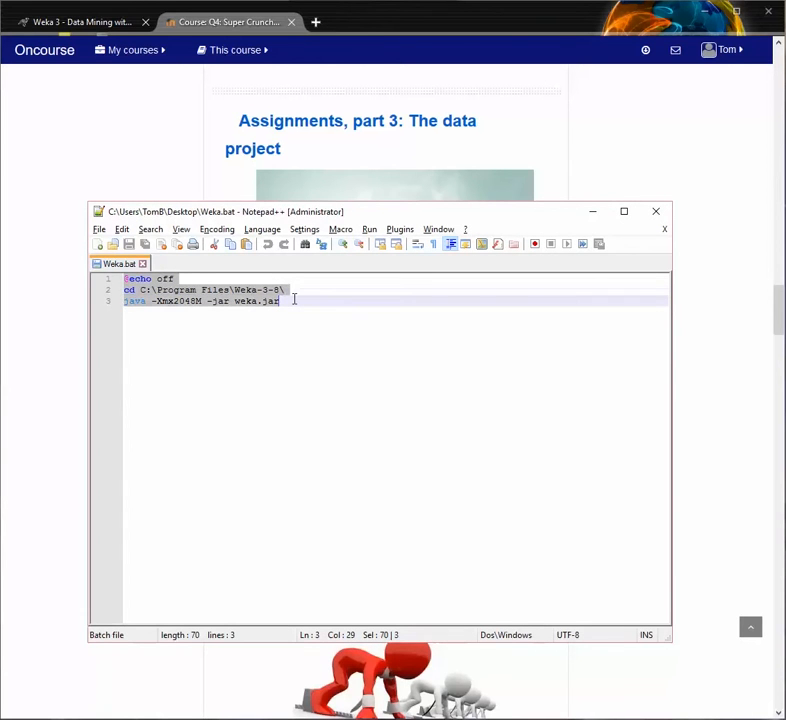
{"action": "left_click", "coordinate": [157, 301]}
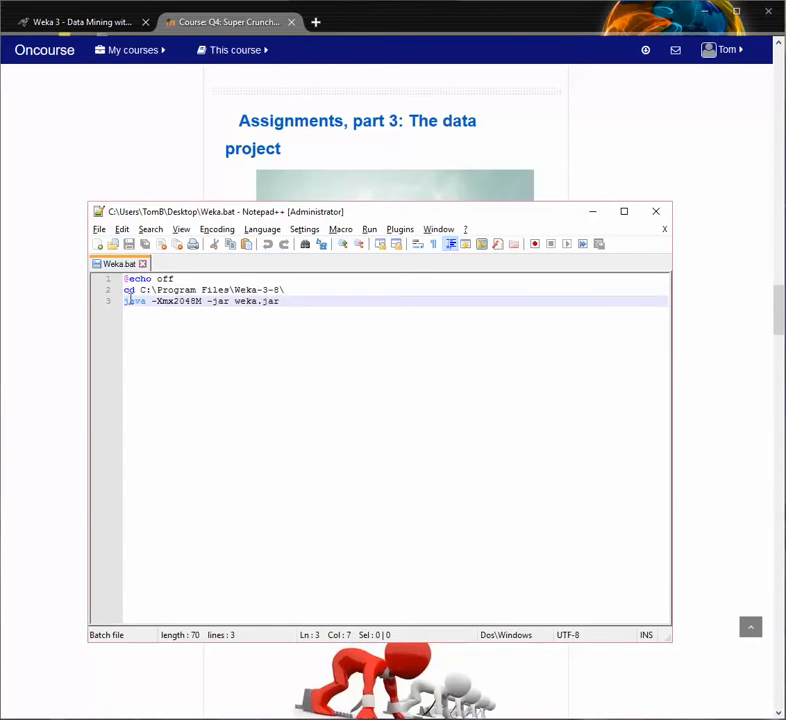
{"action": "left_click_drag", "start_coordinate": [198, 301], "coordinate": [174, 301]}
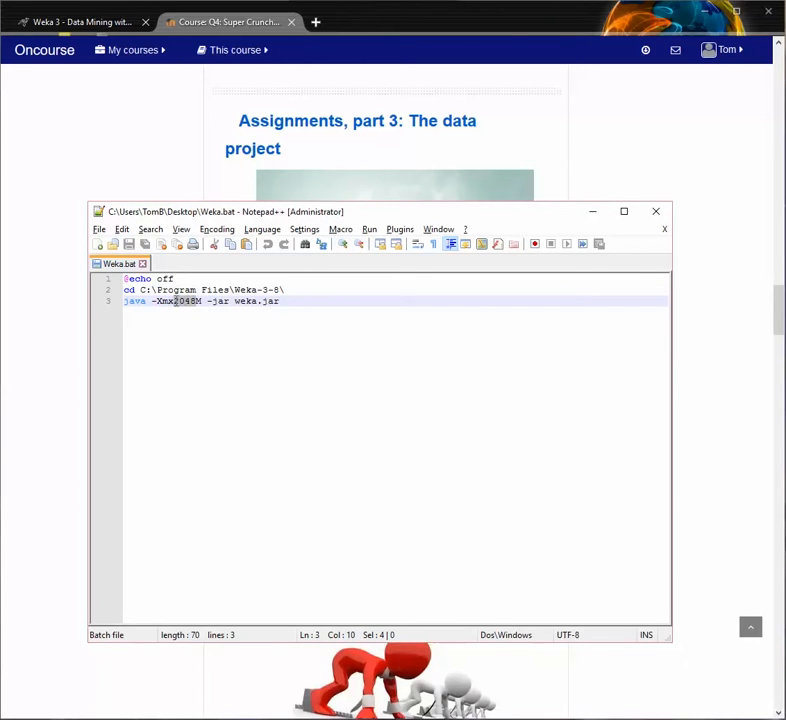
{"action": "type", "text": "40"}
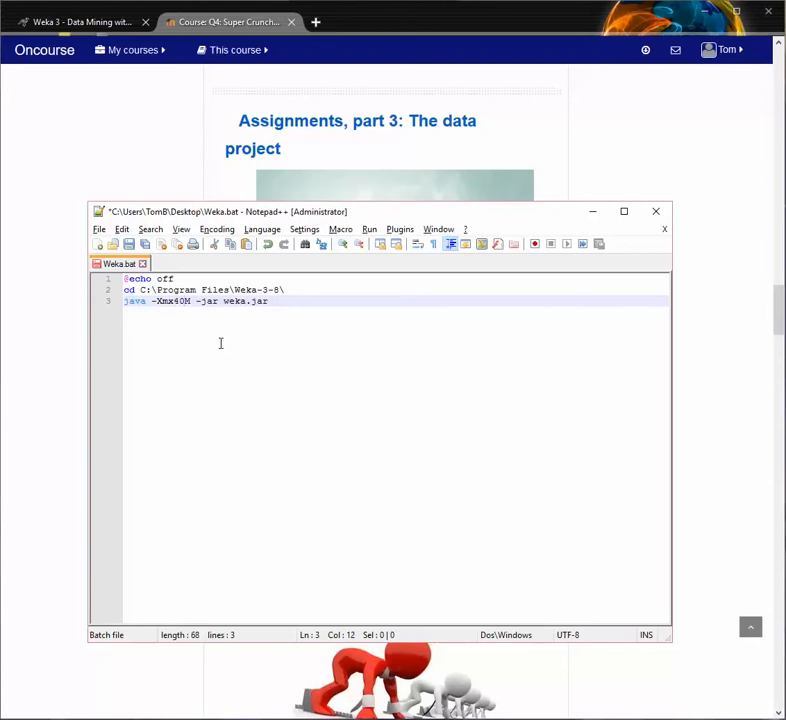
{"action": "type", "text": "96"}
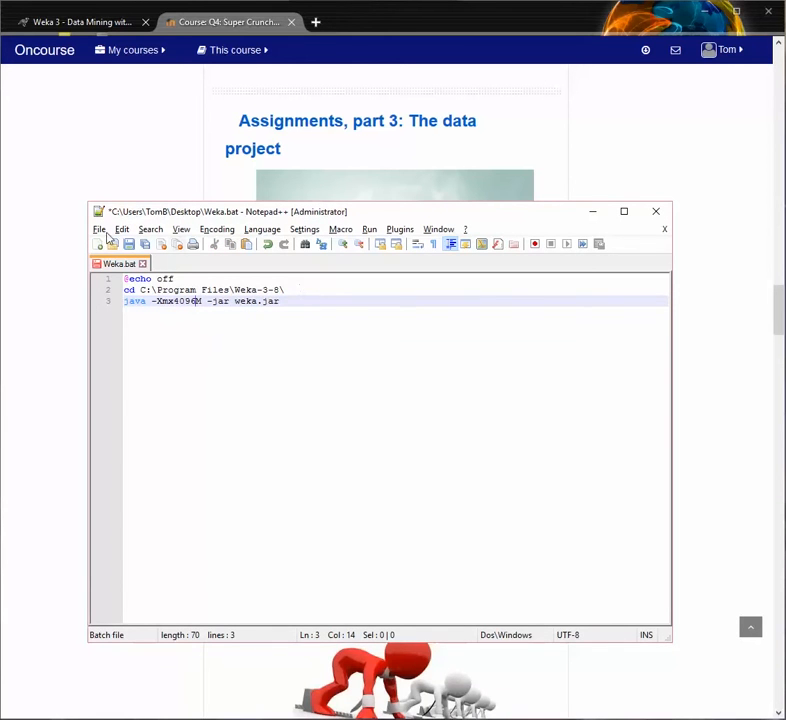
- Save the batch file on the Desktop as Weka.bat, keeping the .bat extension
{"action": "left_click", "coordinate": [99, 233]}
{"action": "left_click", "coordinate": [144, 333]}
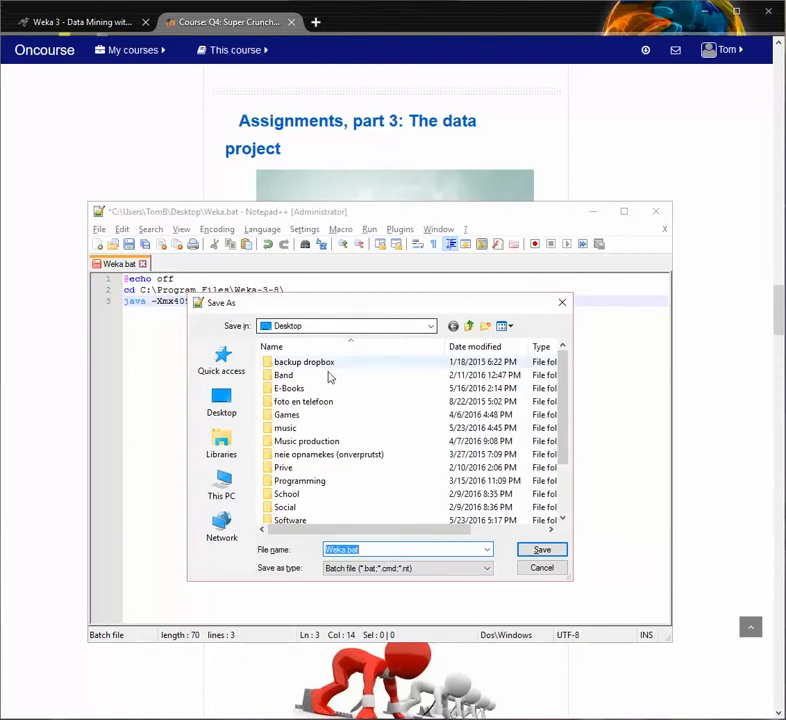
{"action": "left_click", "coordinate": [364, 549]}
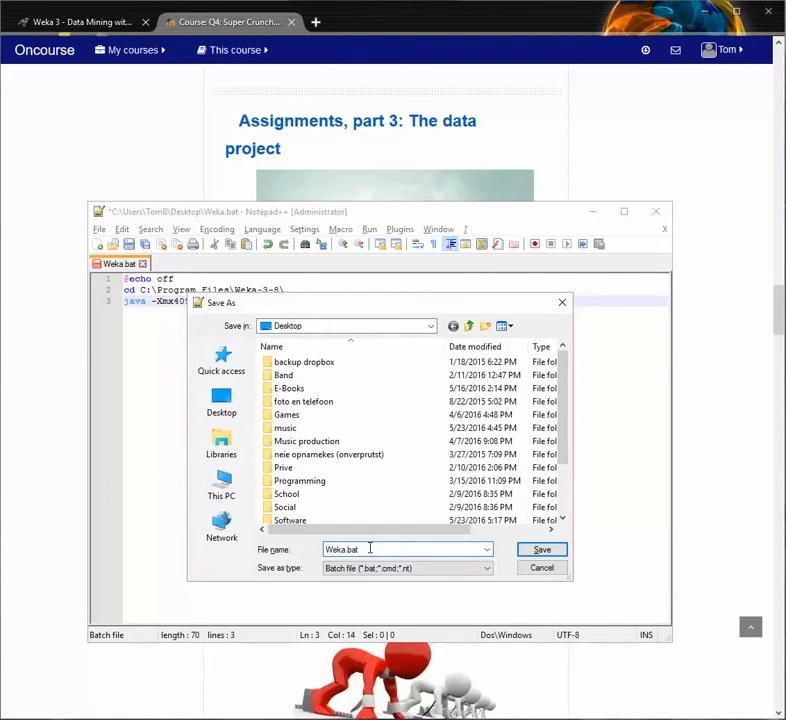
{"action": "left_click_drag", "start_coordinate": [358, 549], "coordinate": [347, 549]}
{"action": "left_click", "coordinate": [359, 549]}
{"action": "left_click_drag", "start_coordinate": [359, 549], "coordinate": [348, 549]}
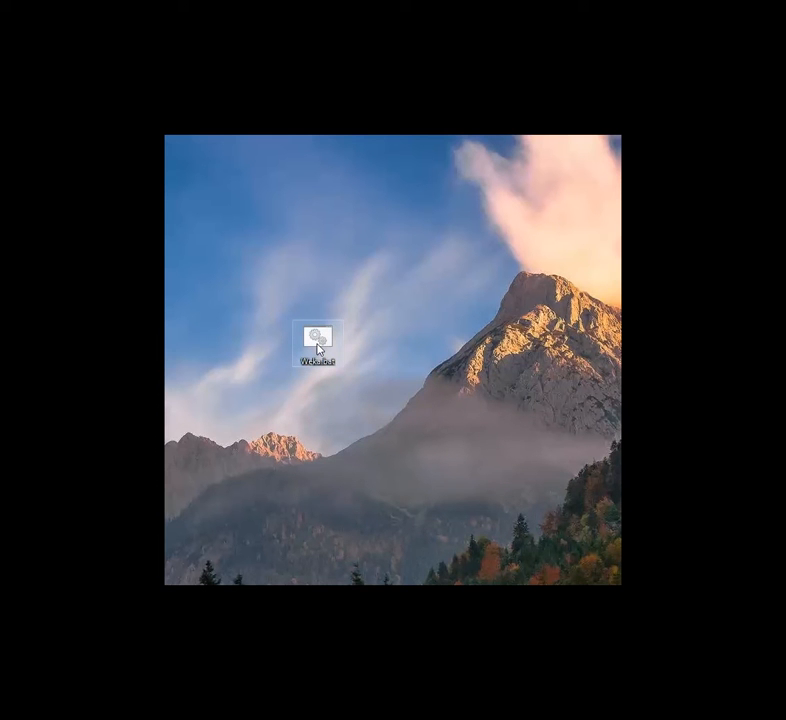
- Run Weka.bat from the desktop and open the Weka Explorer
{"action": "double_click", "coordinate": [317, 347]}
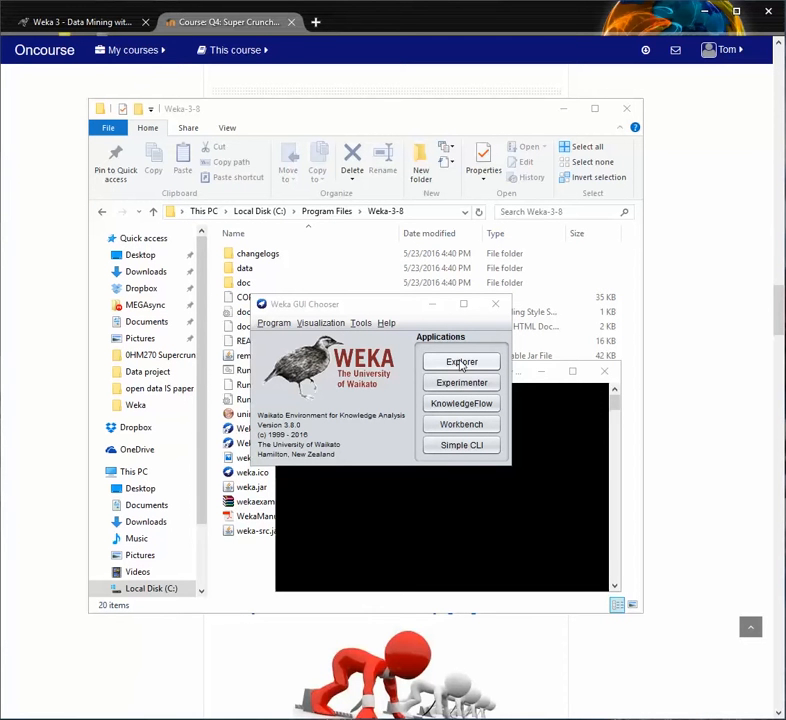
{"action": "mouse_move", "coordinate": [366, 311]}
{"action": "left_mouse_down"}
{"action": "mouse_move", "coordinate": [374, 318]}
{"action": "mouse_move", "coordinate": [366, 321]}
{"action": "left_mouse_up"}
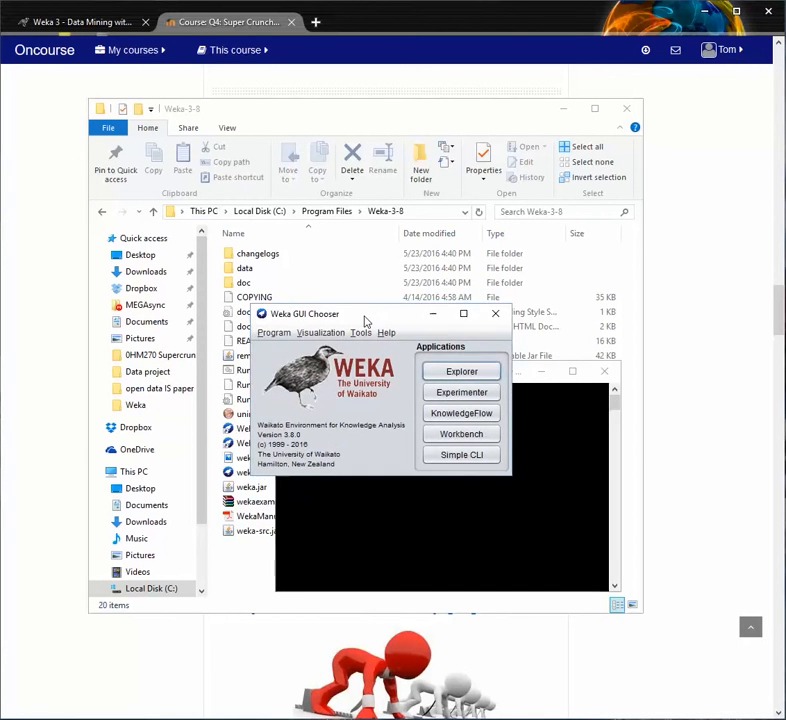
{"action": "left_click", "coordinate": [466, 378]}
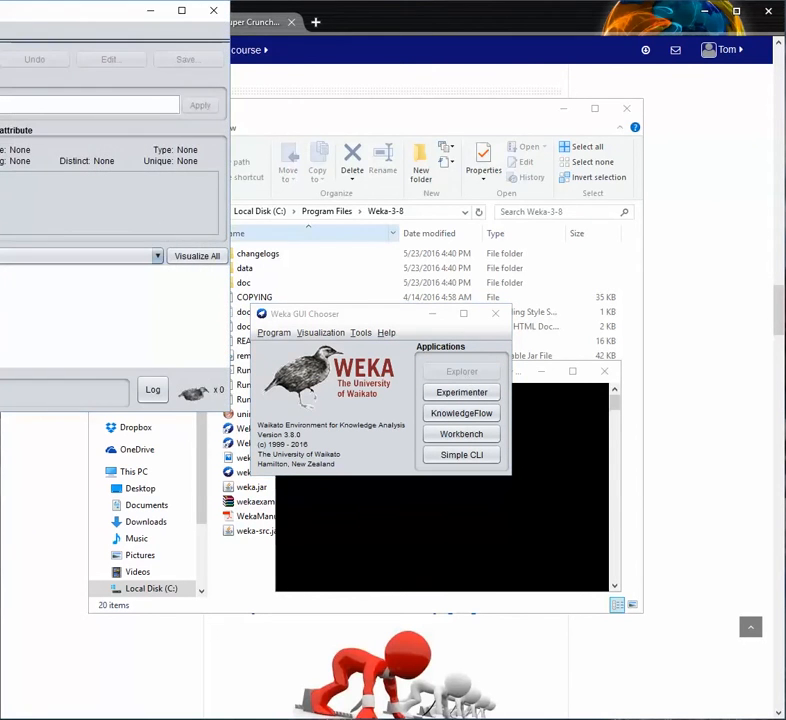
{"action": "left_click_drag", "start_coordinate": [130, 10], "coordinate": [374, 170]}
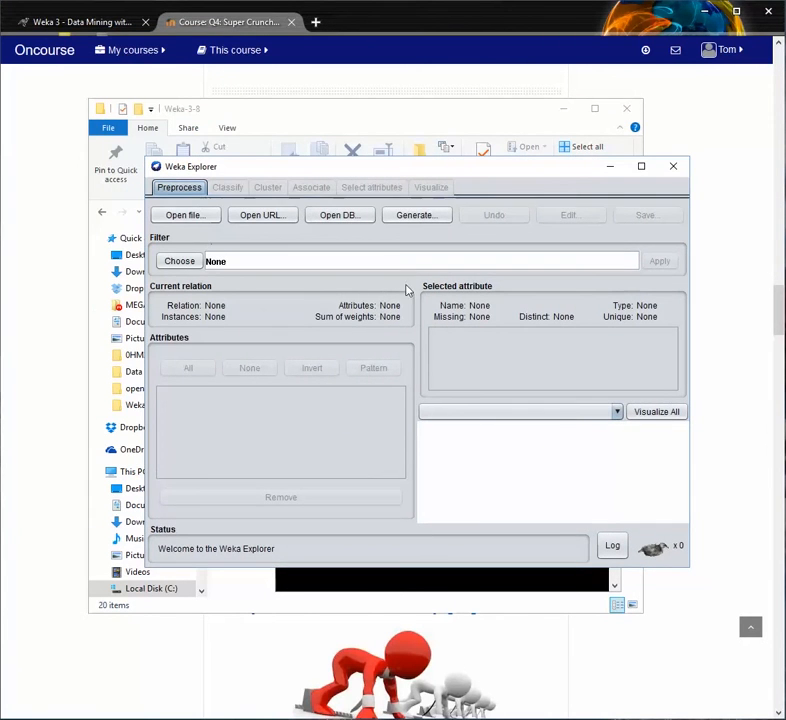
- Browse to the Data project folder inside Dropbox's Supercrunchers folder for opening a dataset
{"action": "left_click", "coordinate": [188, 219]}
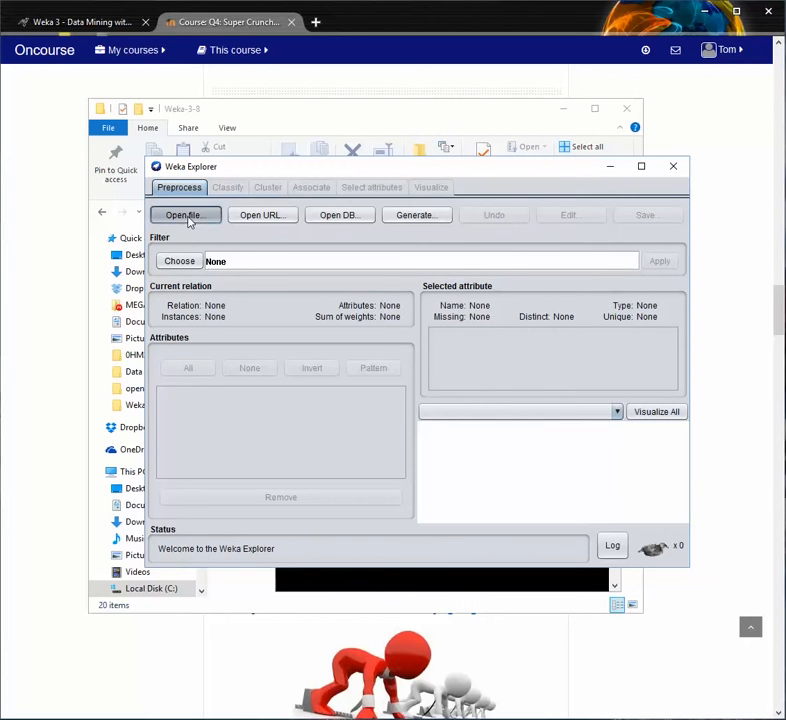
{"action": "left_click", "coordinate": [404, 280]}
{"action": "scroll", "coordinate": [291, 368], "scroll_direction": "down", "scroll_amount": 5}
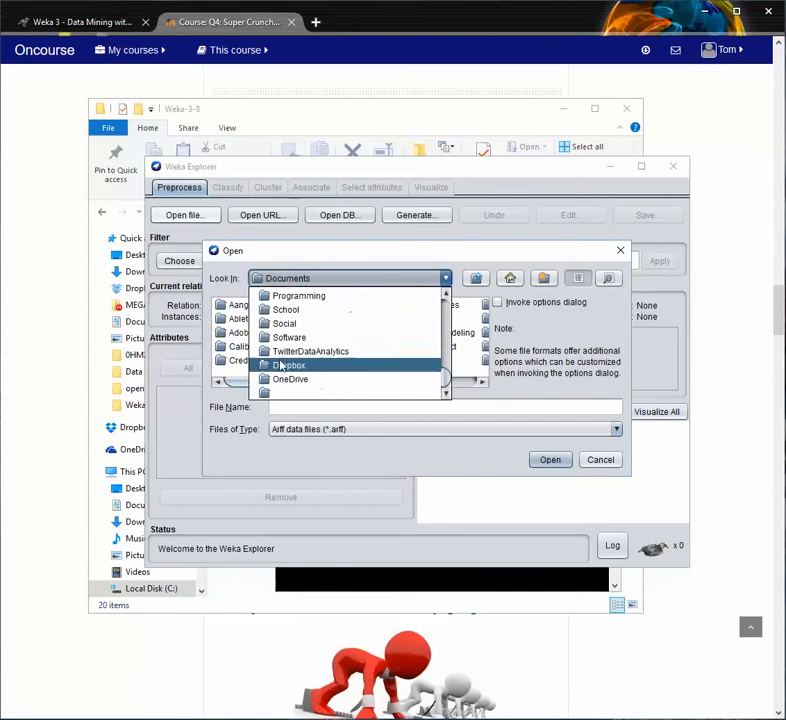
{"action": "left_click", "coordinate": [298, 366]}
{"action": "left_click_drag", "start_coordinate": [284, 382], "coordinate": [378, 393]}
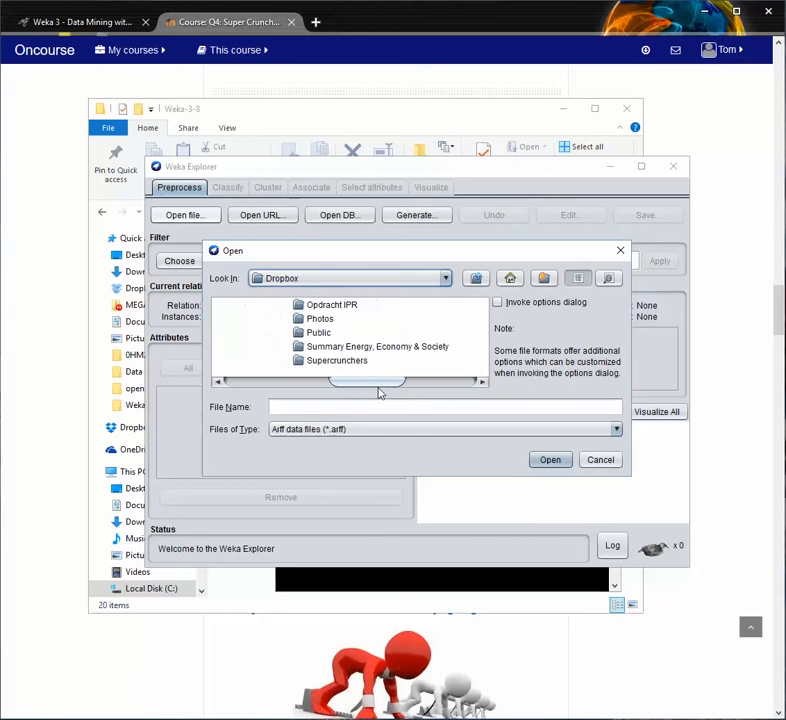
{"action": "double_click", "coordinate": [326, 360]}
{"action": "double_click", "coordinate": [247, 320]}
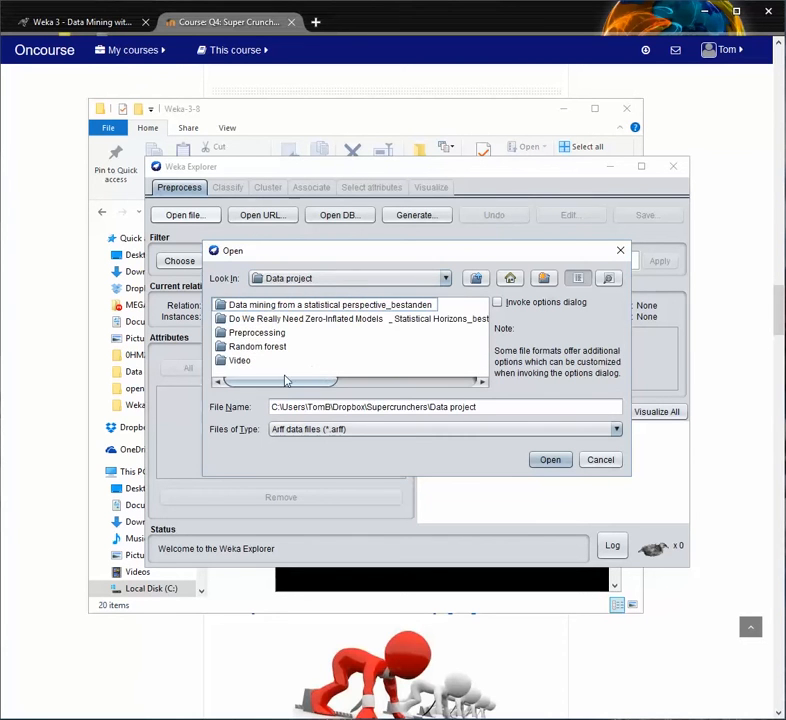
- Filter the file list to CSV data files (*.csv) and load training set.csv
{"action": "left_click_drag", "start_coordinate": [281, 381], "coordinate": [330, 390]}
{"action": "left_click", "coordinate": [344, 430]}
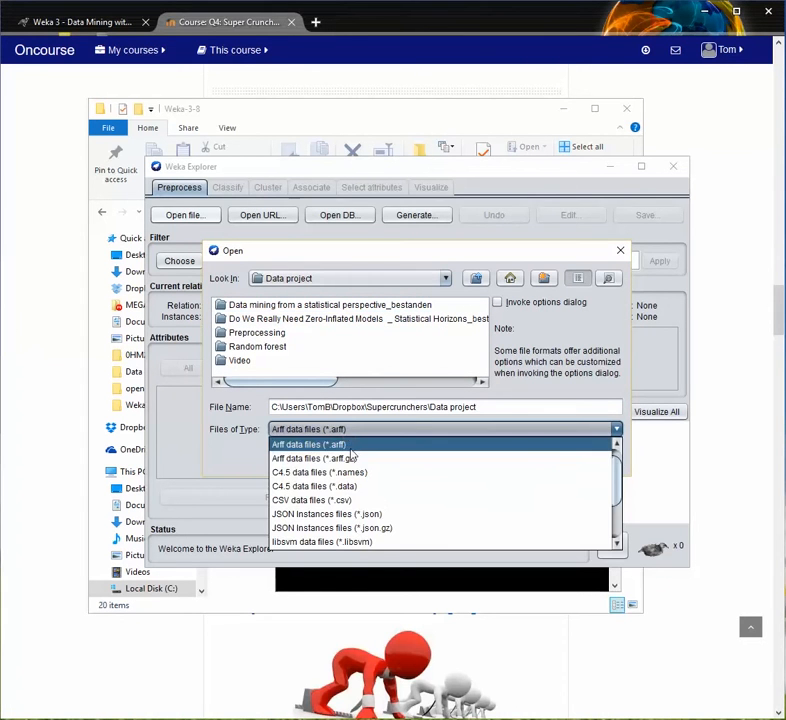
{"action": "left_click", "coordinate": [350, 500]}
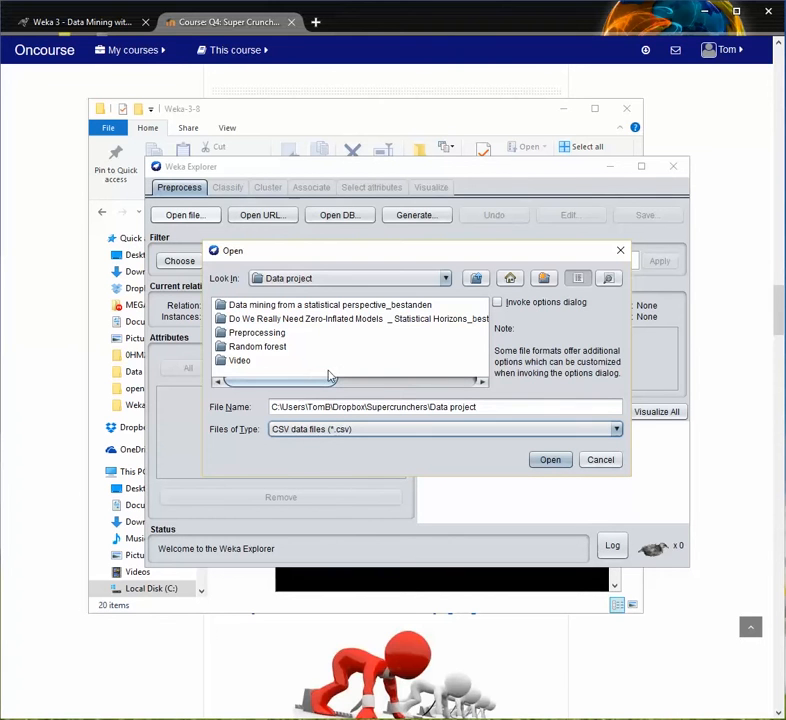
{"action": "left_click_drag", "start_coordinate": [298, 386], "coordinate": [417, 389]}
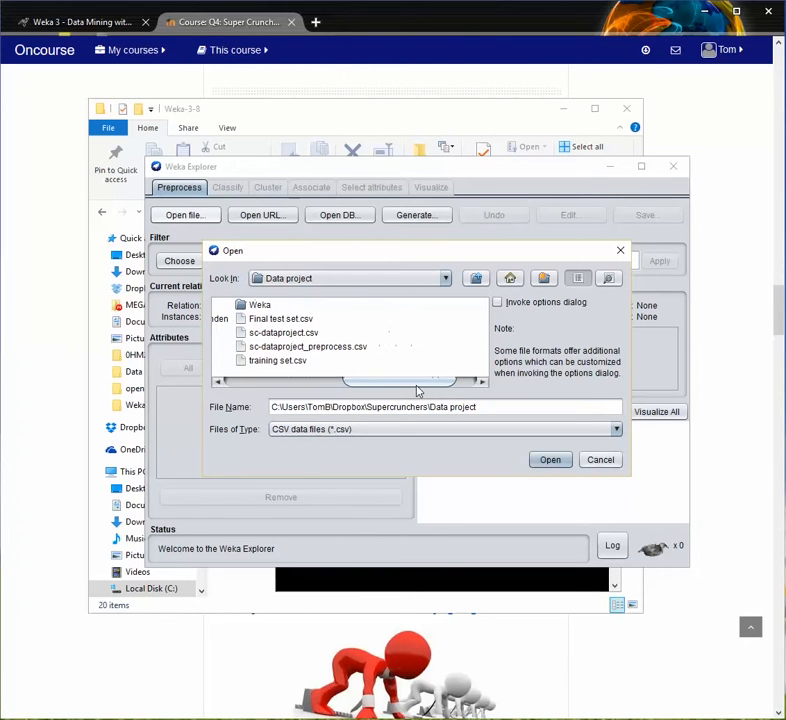
{"action": "left_click", "coordinate": [272, 361]}
{"action": "left_click", "coordinate": [548, 459]}
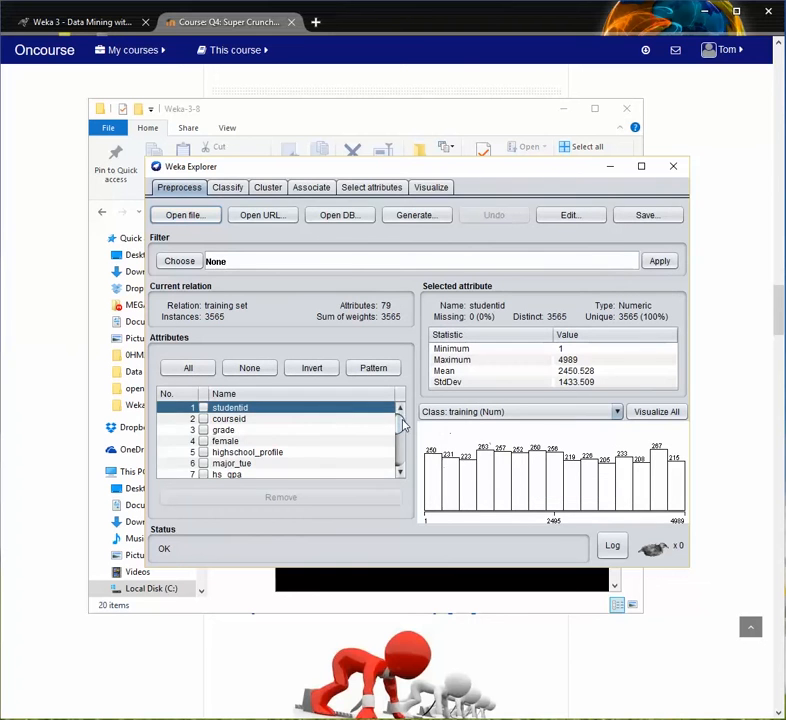
- Look through the dataset's attributes to the end of the list and view the statistics of views_w0
{"action": "left_click_drag", "start_coordinate": [400, 421], "coordinate": [397, 466]}
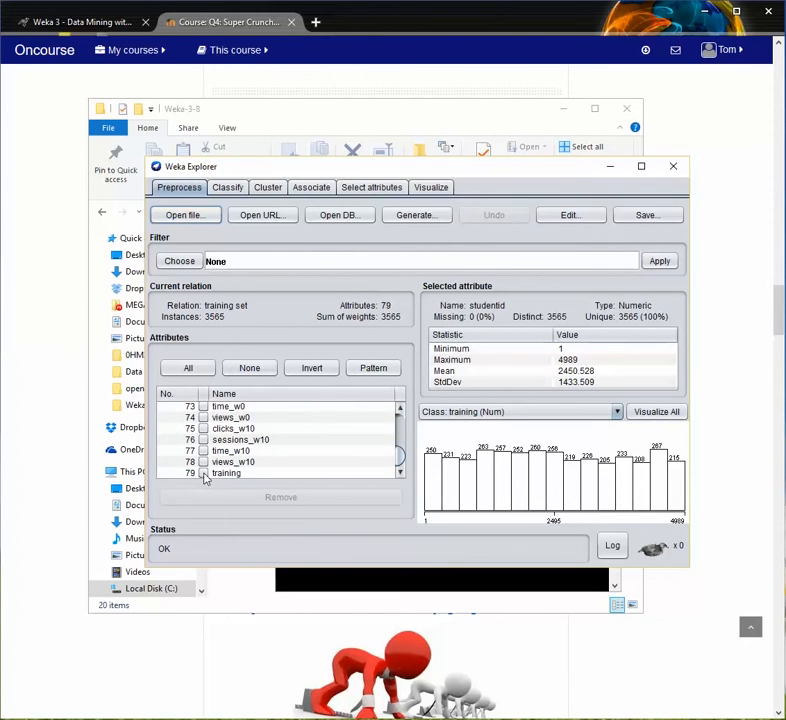
{"action": "left_click", "coordinate": [204, 417]}
{"action": "left_click", "coordinate": [203, 418]}
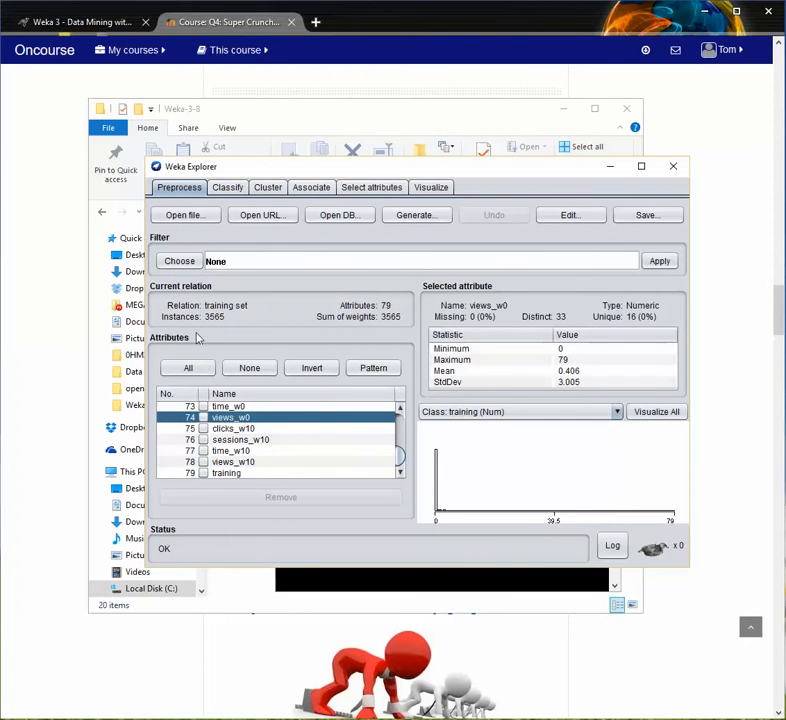
- Look through the available preprocessing filter categories and close the chooser without selecting a filter
{"action": "left_click", "coordinate": [181, 262]}
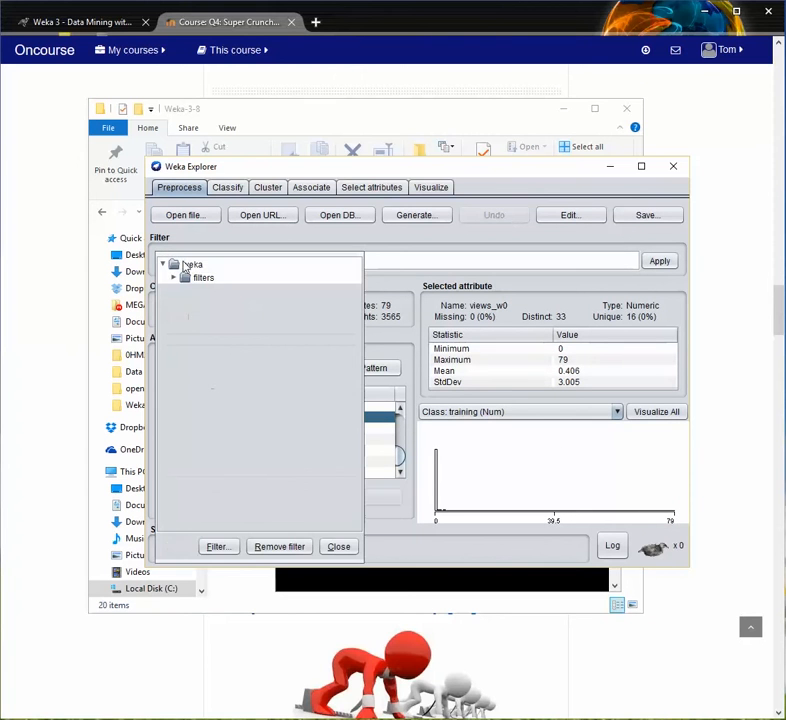
{"action": "left_click", "coordinate": [174, 278]}
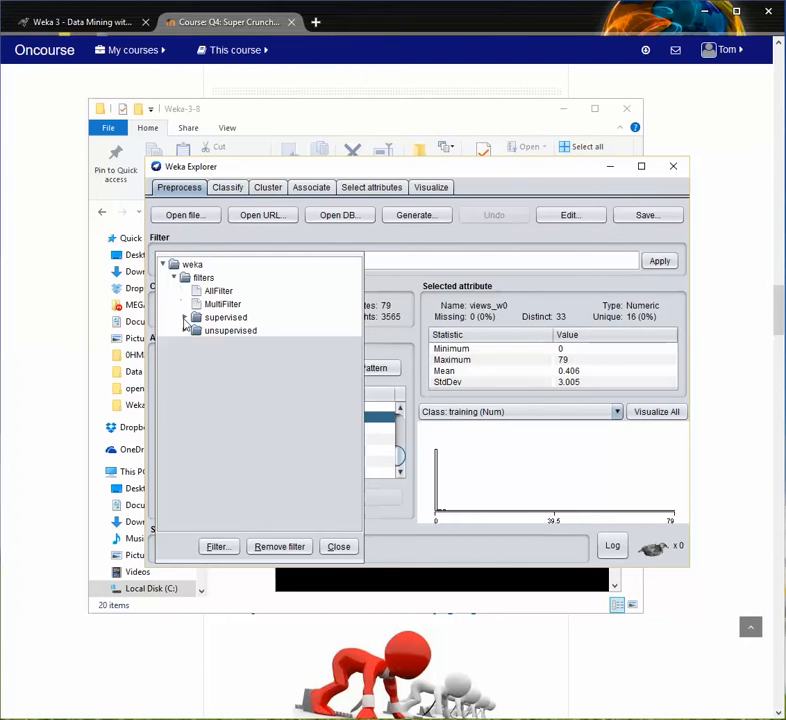
{"action": "left_click", "coordinate": [185, 318]}
{"action": "left_click", "coordinate": [186, 356]}
{"action": "left_click", "coordinate": [336, 546]}
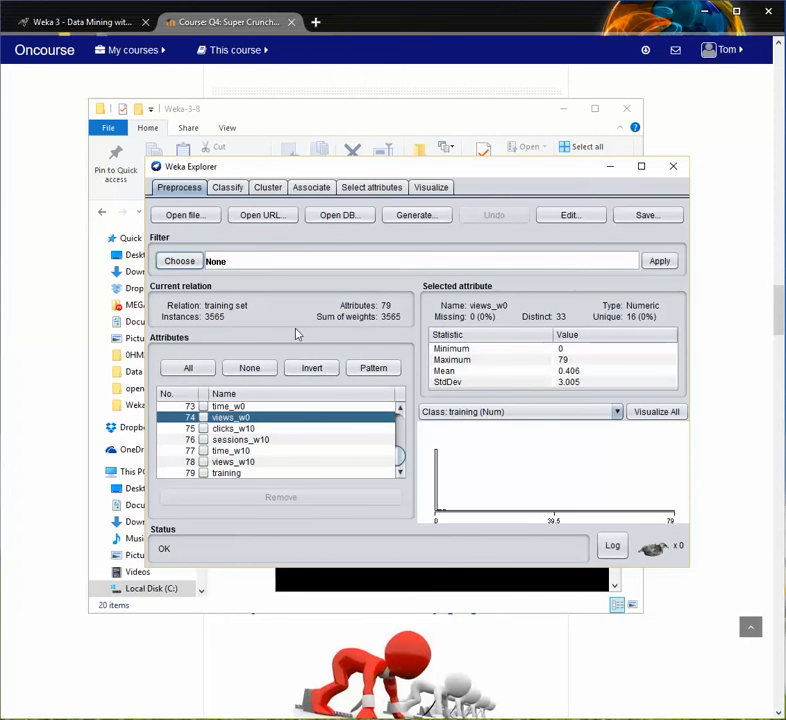
- Choose RandomForest from the trees group as the classifier
{"action": "left_click", "coordinate": [227, 191]}
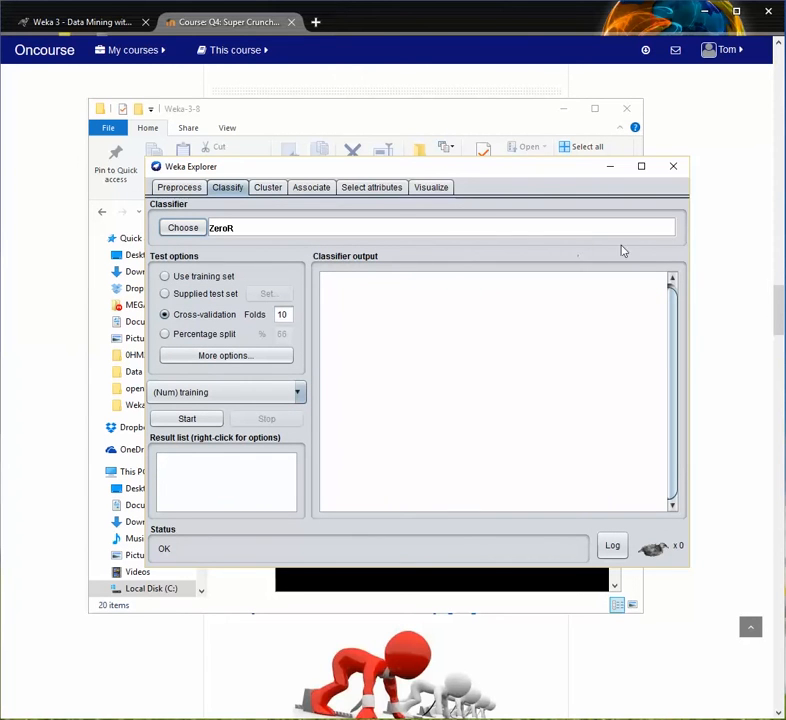
{"action": "left_click", "coordinate": [184, 230]}
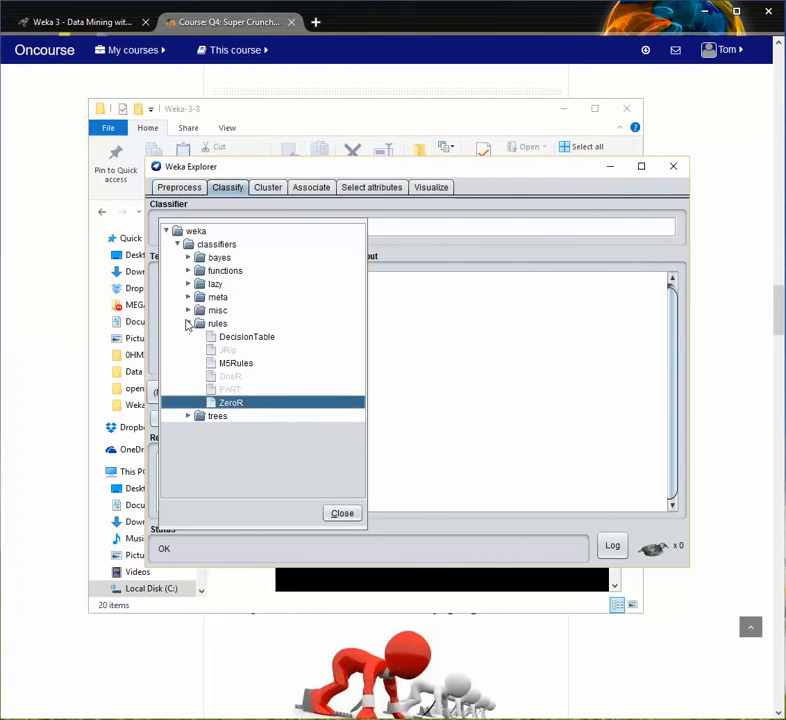
{"action": "left_click", "coordinate": [188, 324]}
{"action": "left_click", "coordinate": [188, 338]}
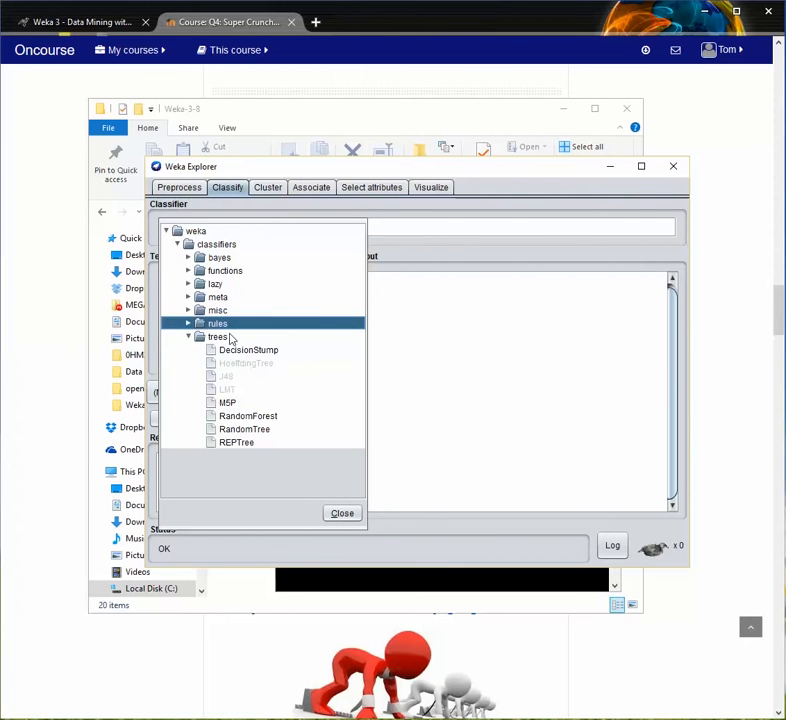
{"action": "left_click", "coordinate": [240, 416]}
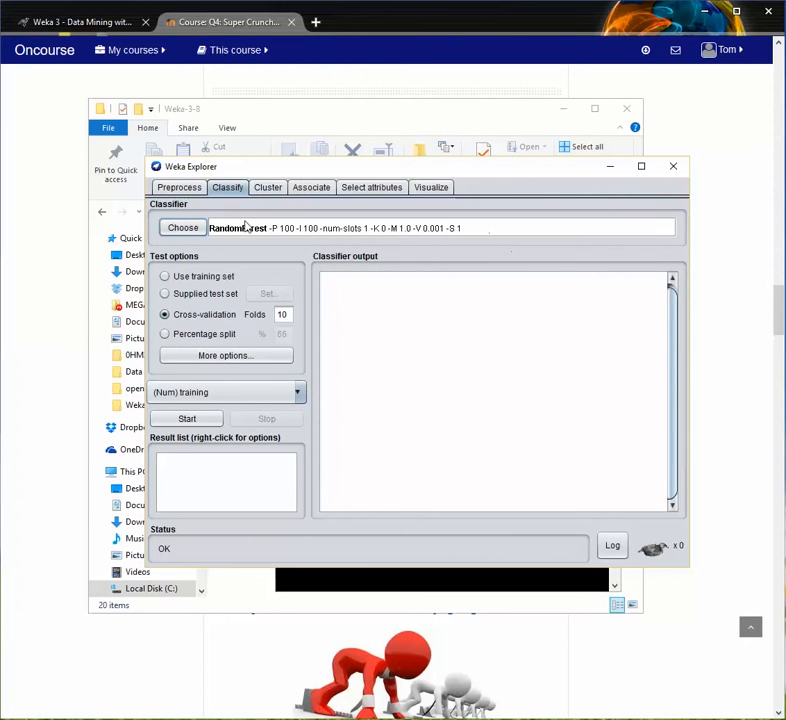
- Examine the RandomForest parameters and the descriptions of its options, keeping the default settings
{"action": "left_click", "coordinate": [319, 232]}
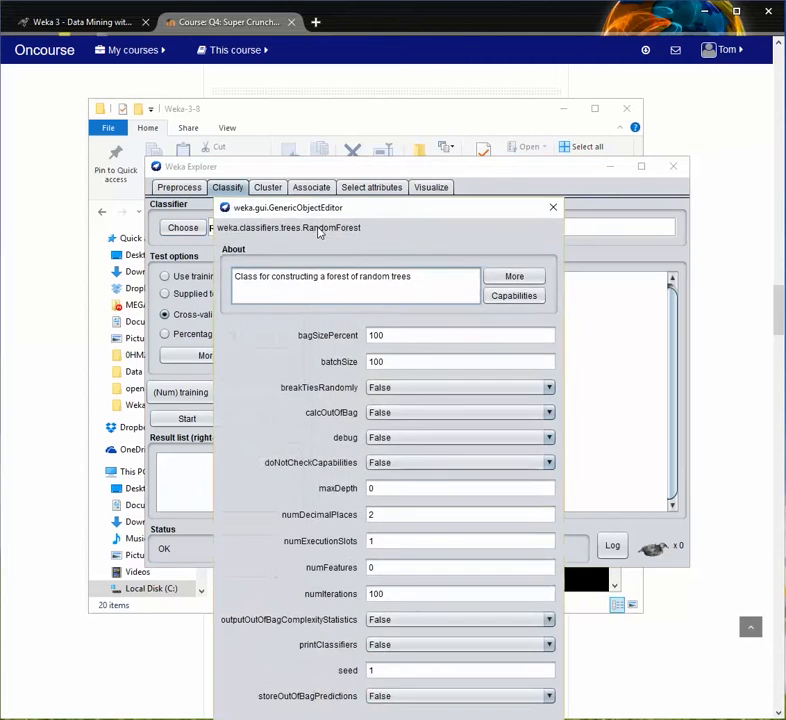
{"action": "left_click_drag", "start_coordinate": [340, 205], "coordinate": [362, 90]}
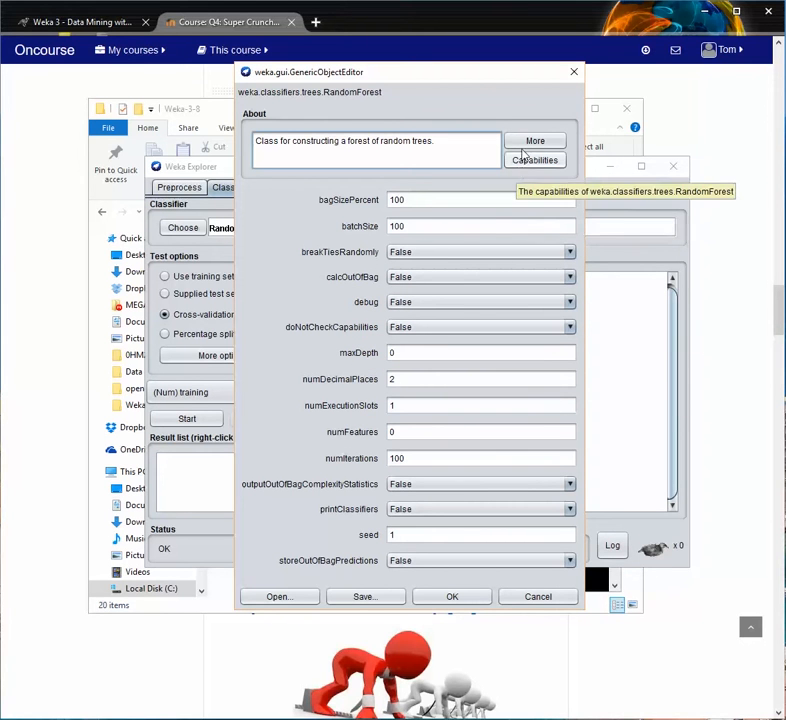
{"action": "left_click", "coordinate": [528, 143]}
{"action": "left_click_drag", "start_coordinate": [661, 74], "coordinate": [574, 76]}
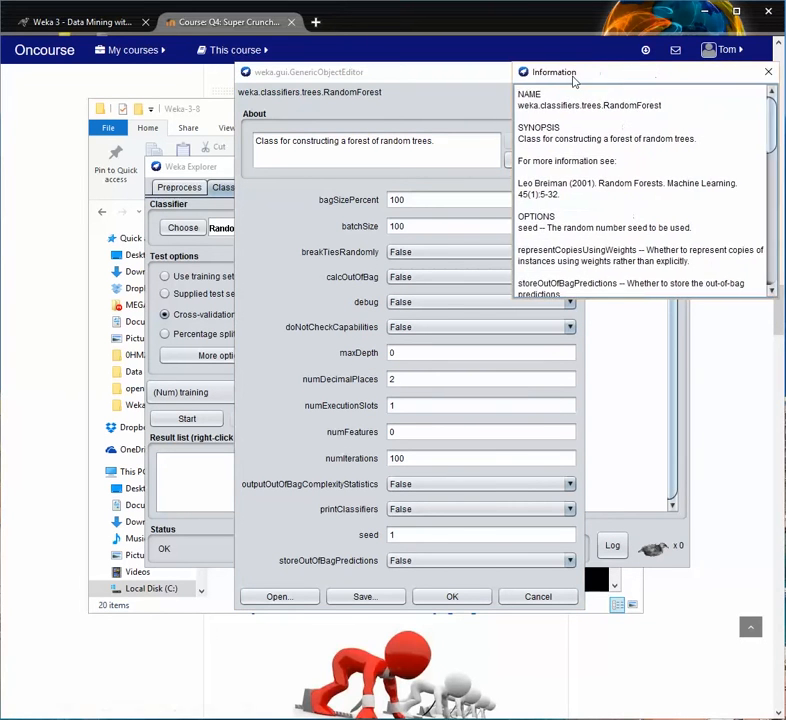
{"action": "left_click_drag", "start_coordinate": [766, 117], "coordinate": [766, 152]}
{"action": "left_click", "coordinate": [762, 73]}
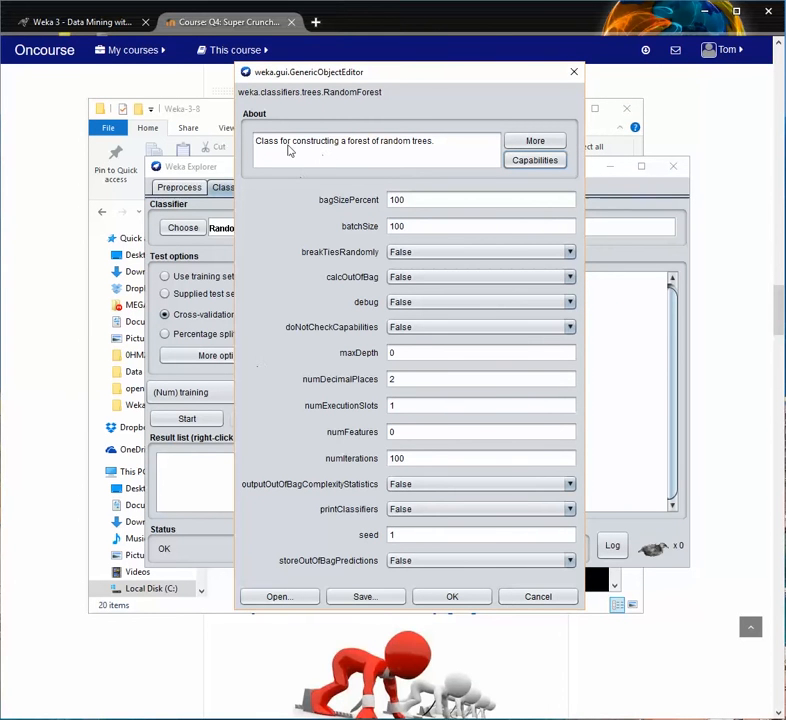
{"action": "left_click", "coordinate": [452, 597]}
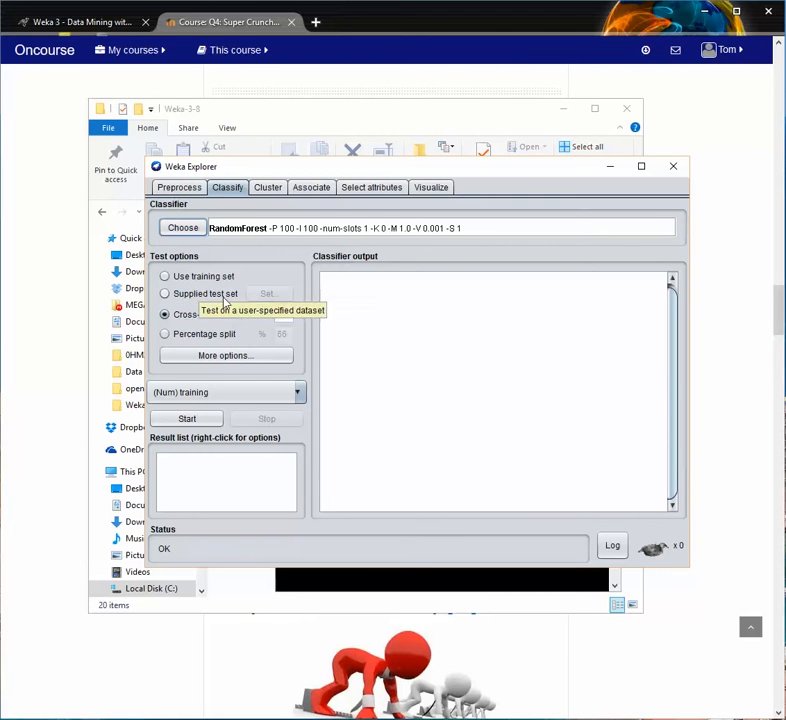
- Try the training set and percentage split test options, and return to cross-validation with 10 folds
{"action": "left_click", "coordinate": [165, 277]}
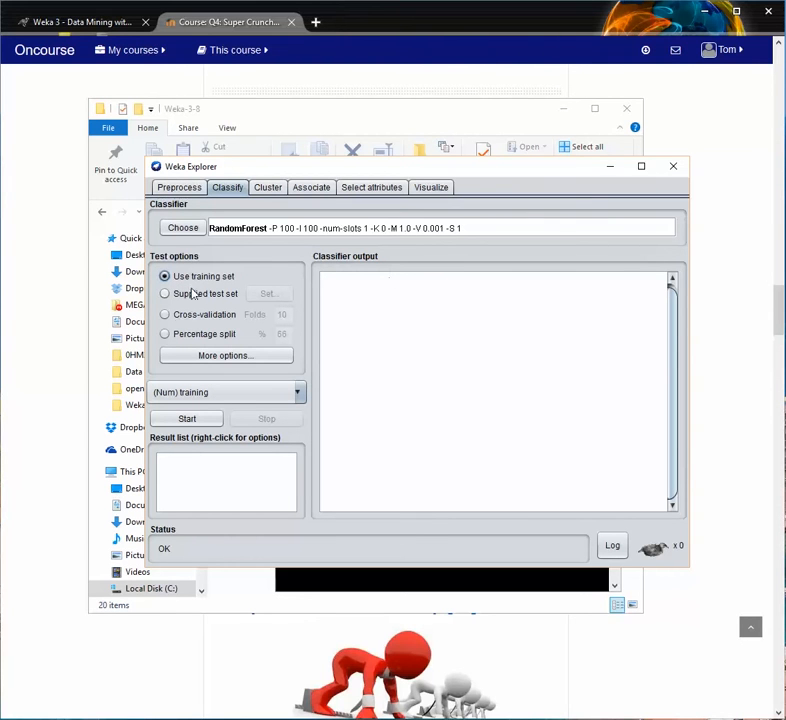
{"action": "left_click", "coordinate": [167, 316]}
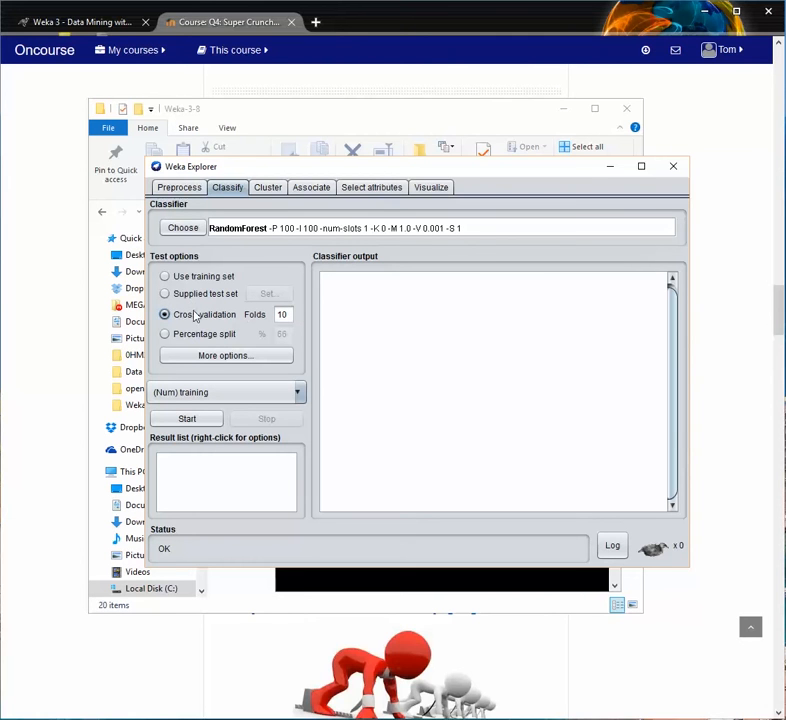
{"action": "left_click", "coordinate": [166, 334]}
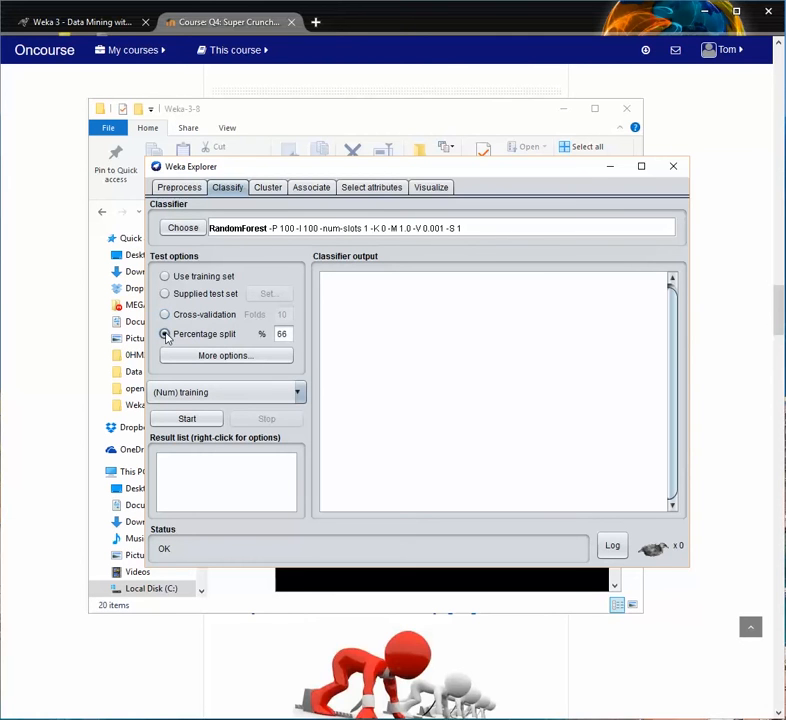
{"action": "double_click", "coordinate": [281, 334]}
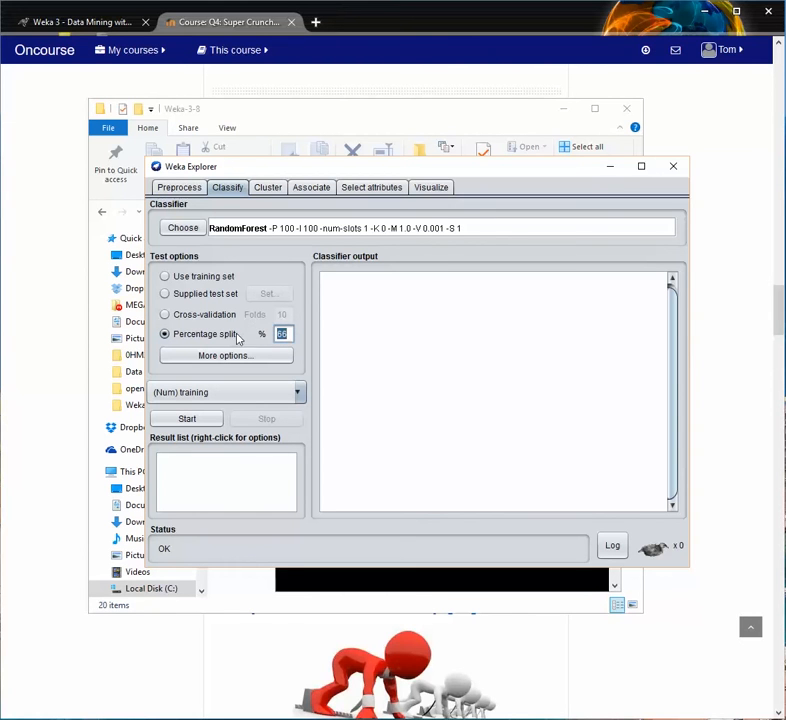
{"action": "left_click", "coordinate": [167, 317]}
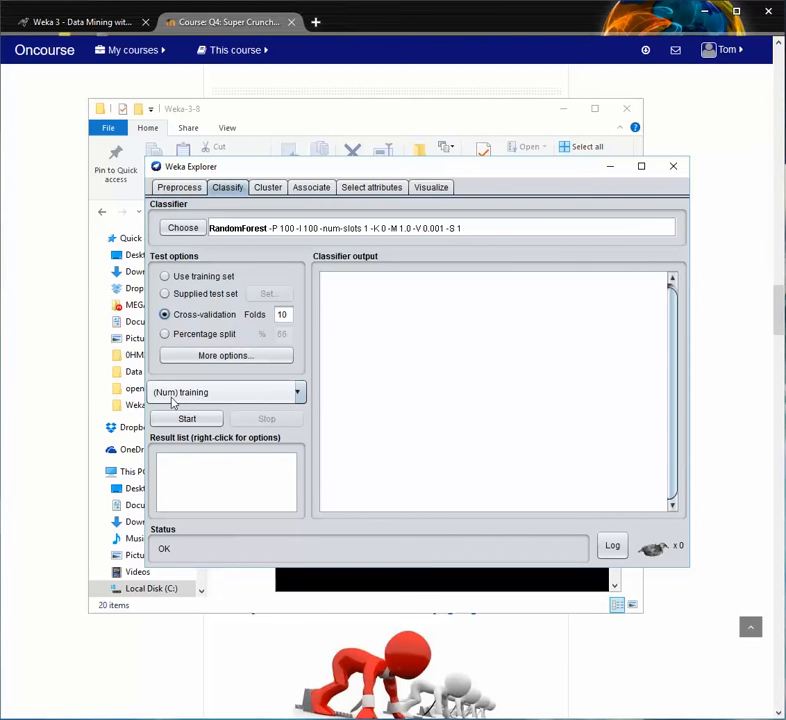
- Set grade as the class attribute to predict
{"action": "left_click", "coordinate": [226, 398]}
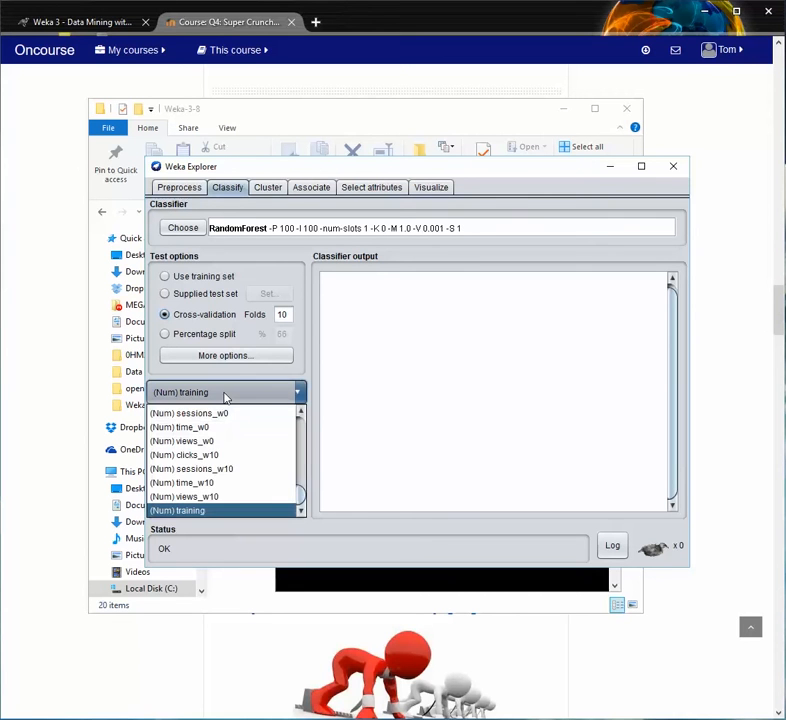
{"action": "left_click_drag", "start_coordinate": [302, 497], "coordinate": [303, 425]}
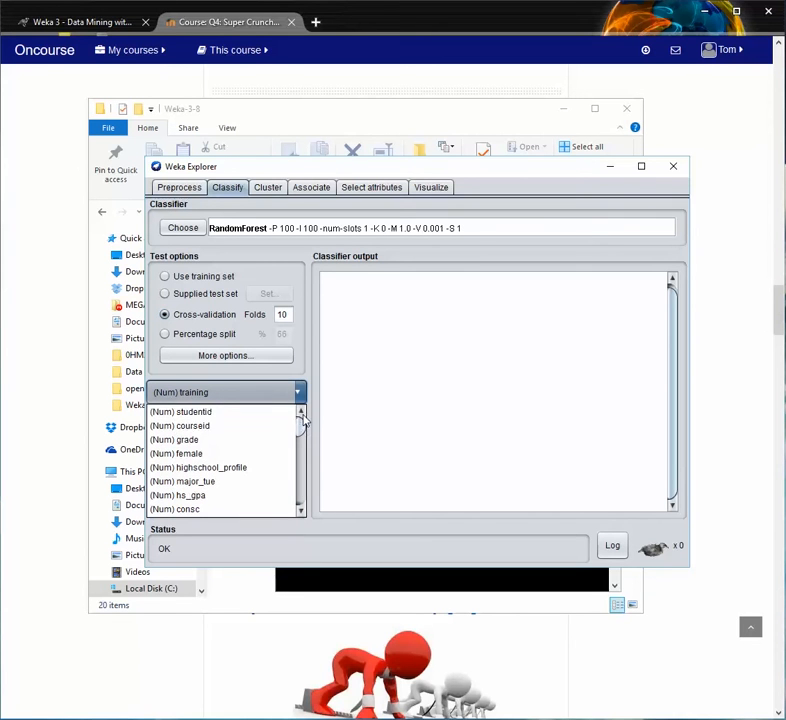
{"action": "left_click", "coordinate": [194, 444]}
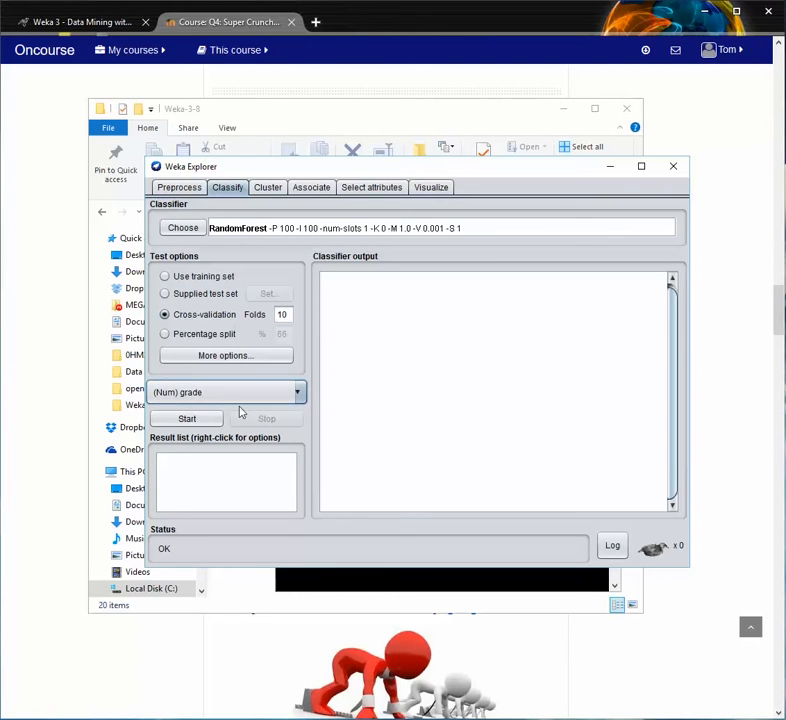
{"action": "left_click", "coordinate": [298, 392]}
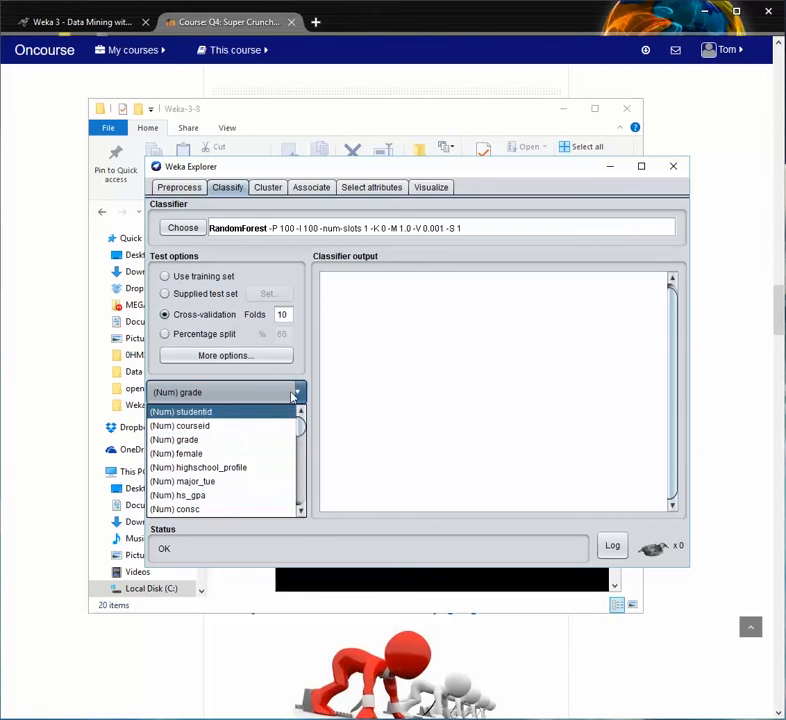
{"action": "left_click", "coordinate": [297, 394]}
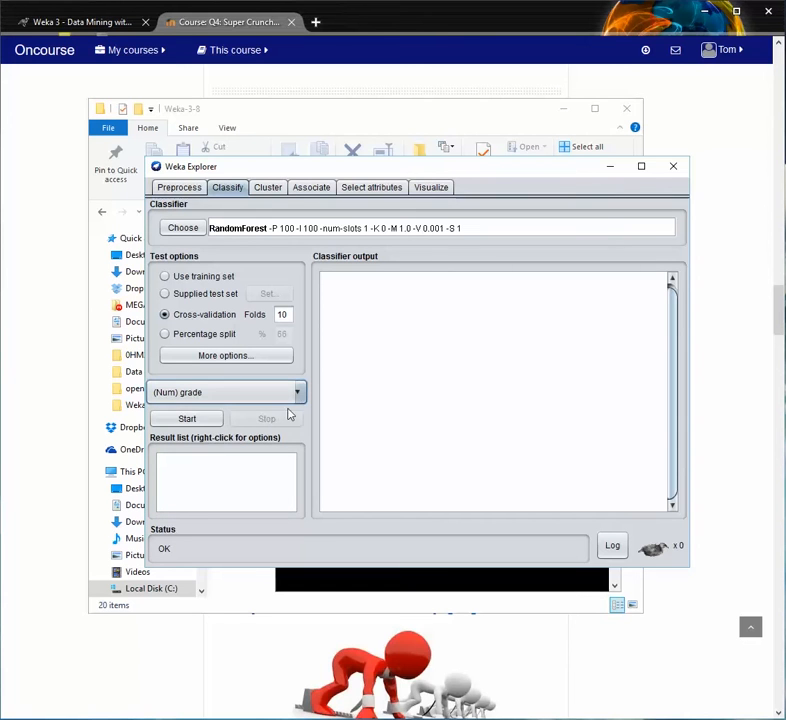
- Run the RandomForest classifier with cross-validation and review the output summary and the result list
{"action": "left_click", "coordinate": [187, 421]}
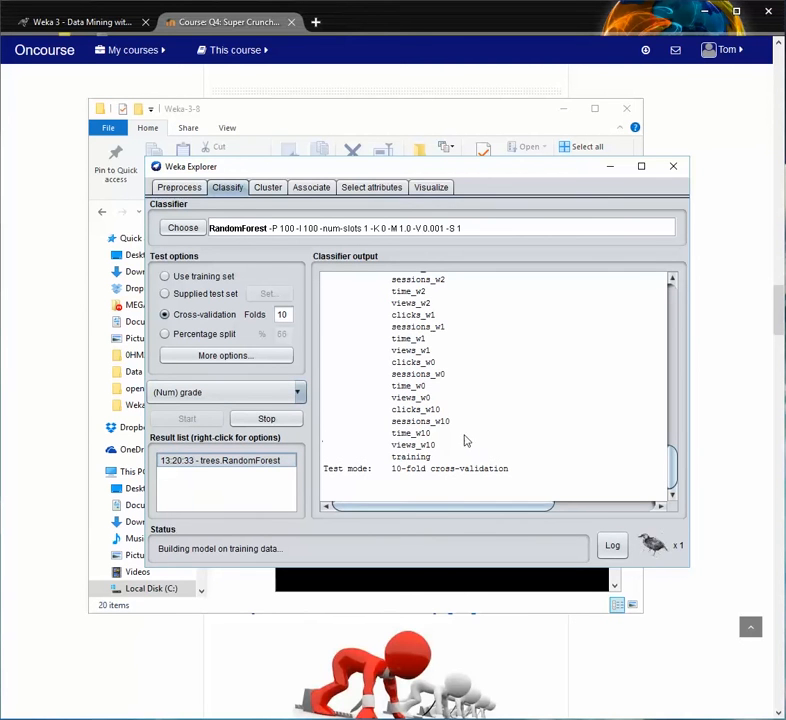
{"action": "mouse_move", "coordinate": [671, 468]}
{"action": "left_mouse_down"}
{"action": "mouse_move", "coordinate": [671, 280]}
{"action": "mouse_move", "coordinate": [670, 488]}
{"action": "left_mouse_up"}
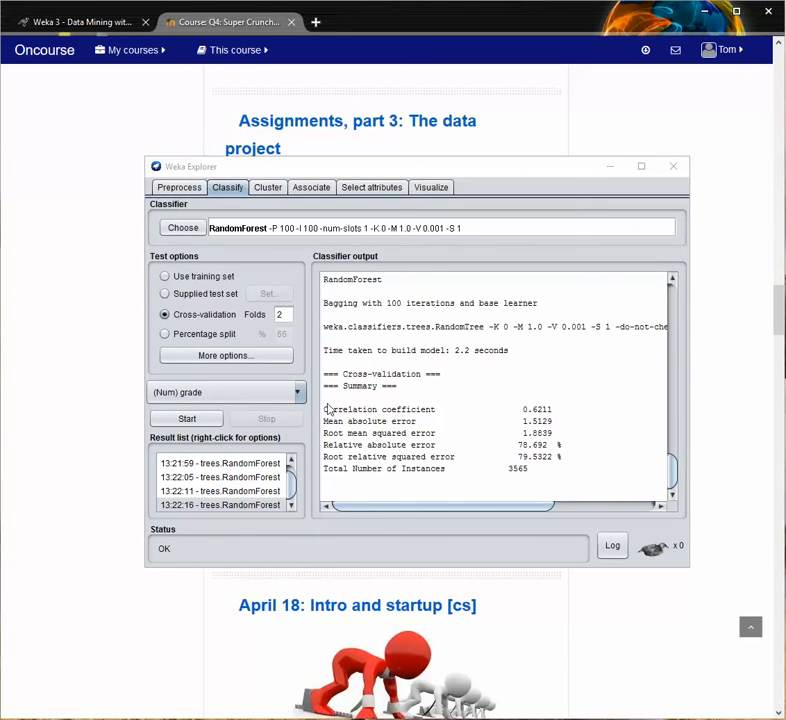
{"action": "mouse_move", "coordinate": [293, 496]}
{"action": "left_mouse_down"}
{"action": "mouse_move", "coordinate": [292, 487]}
{"action": "mouse_move", "coordinate": [292, 512]}
{"action": "left_mouse_up"}
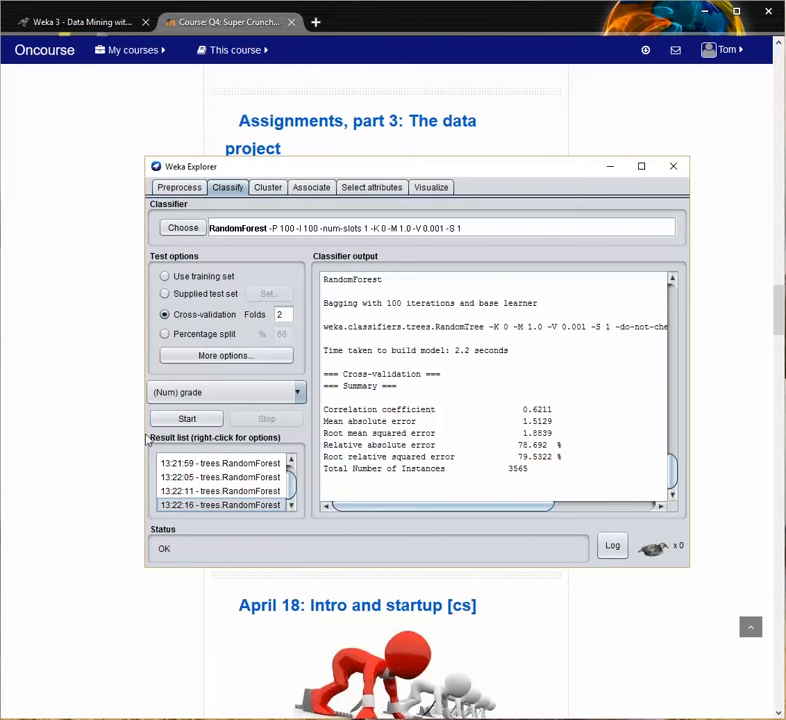
- Compare the classifier output of the RandomForest runs in the result list, ending with the 13:20:33 run
{"action": "left_click_drag", "start_coordinate": [295, 491], "coordinate": [292, 483]}
{"action": "left_click", "coordinate": [254, 474]}
{"action": "left_click", "coordinate": [253, 488]}
{"action": "left_click", "coordinate": [252, 502]}
{"action": "left_click", "coordinate": [252, 502]}
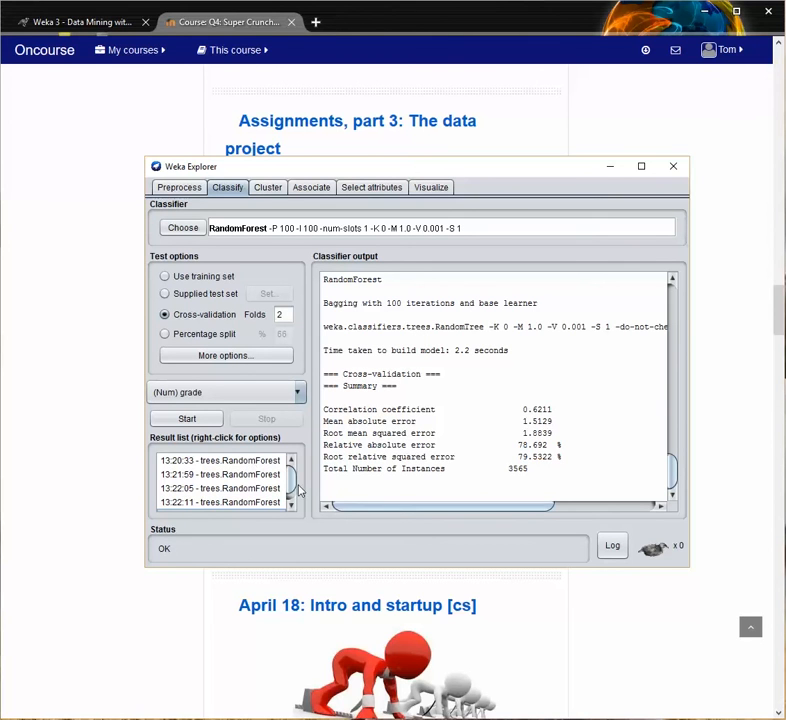
{"action": "scroll", "coordinate": [290, 495], "scroll_direction": "down", "scroll_amount": 1}
{"action": "left_click", "coordinate": [228, 461]}
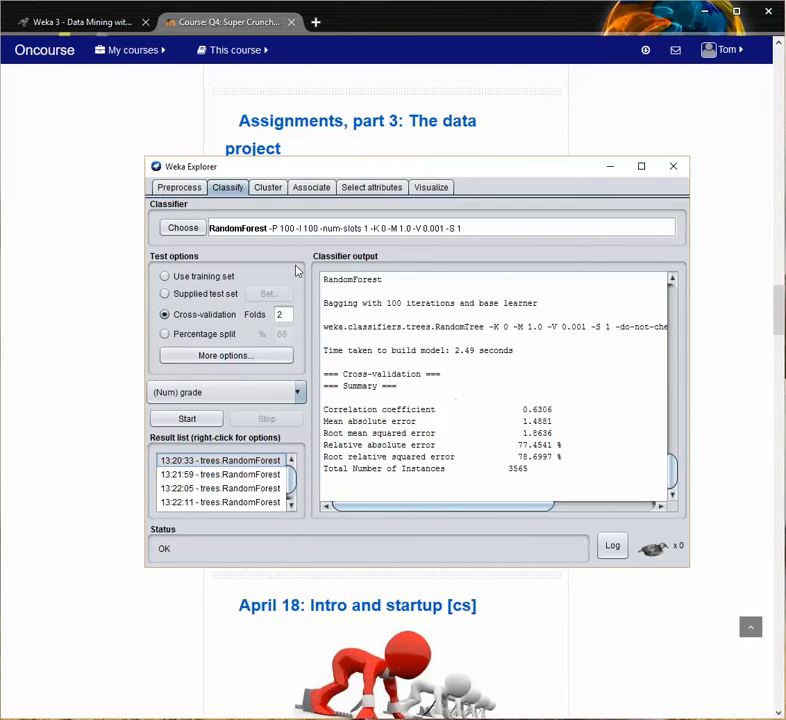
- Delete the result buffer of the 13:20:33 RandomForest run from the result list
{"action": "scroll", "coordinate": [291, 485], "scroll_direction": "down", "scroll_amount": 1}
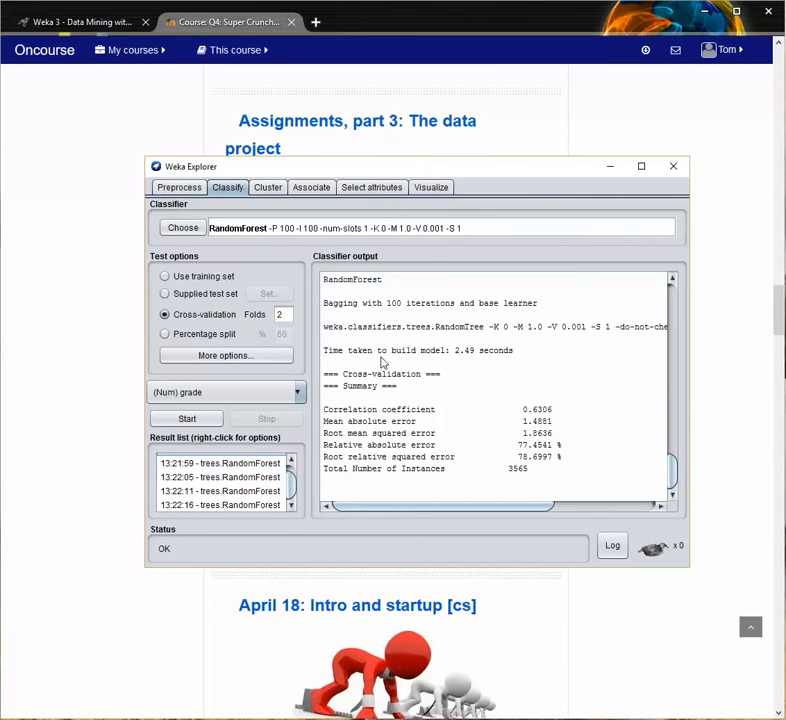
{"action": "scroll", "coordinate": [293, 493], "scroll_direction": "up", "scroll_amount": 1}
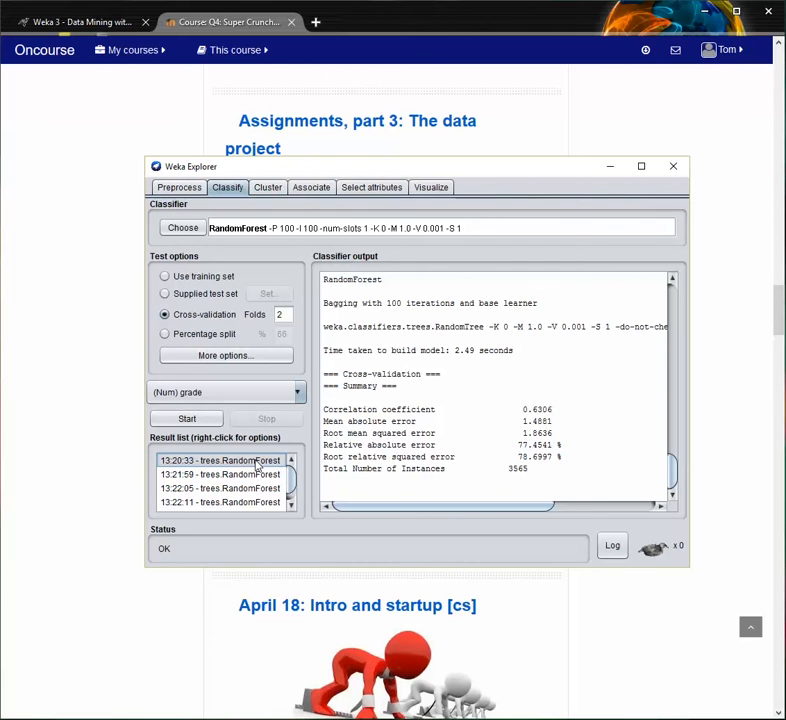
{"action": "right_click", "coordinate": [257, 465]}
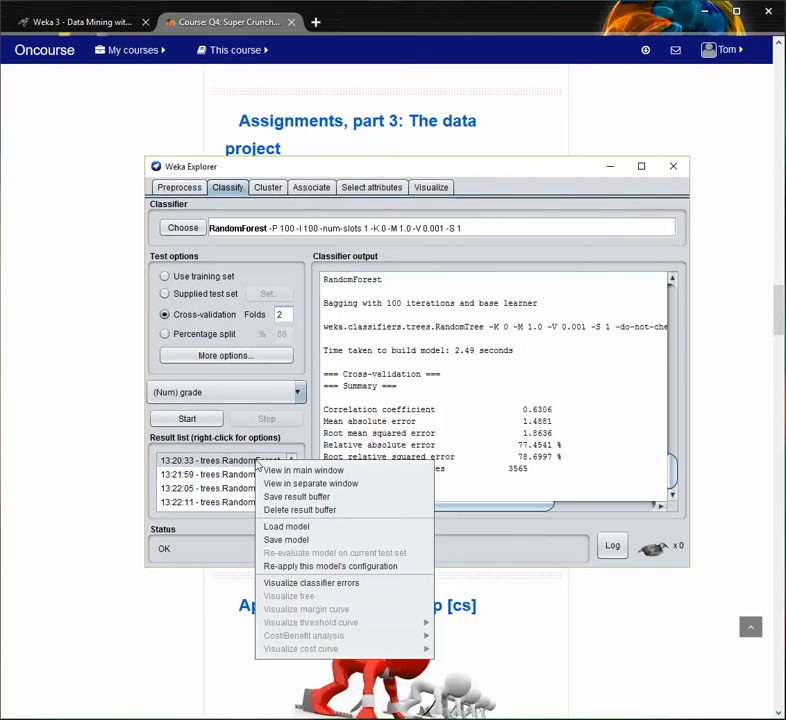
{"action": "left_click", "coordinate": [285, 511]}
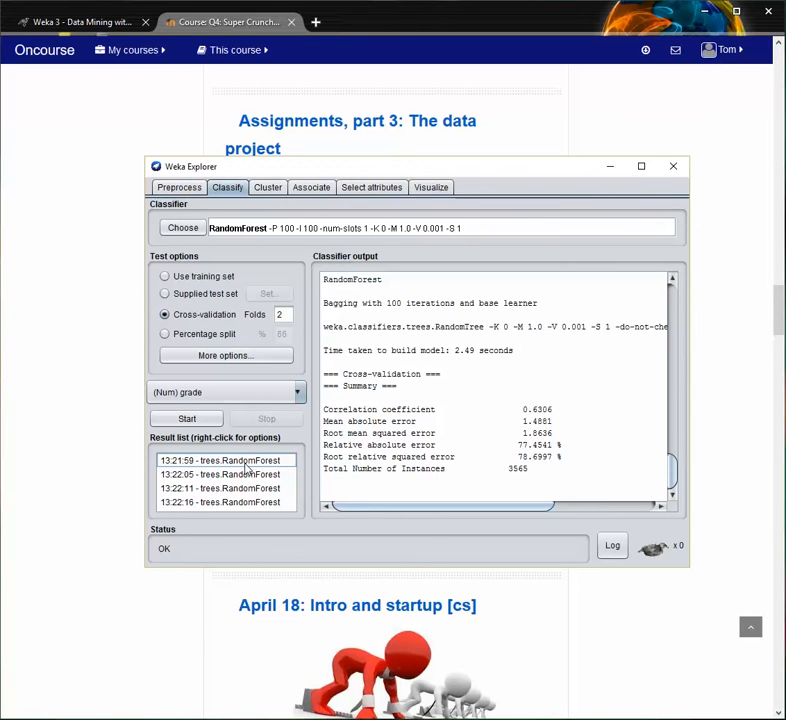
- Save the model of the 13:21:59 RandomForest run in the Weka-3-8 folder as test
{"action": "right_click", "coordinate": [248, 468]}
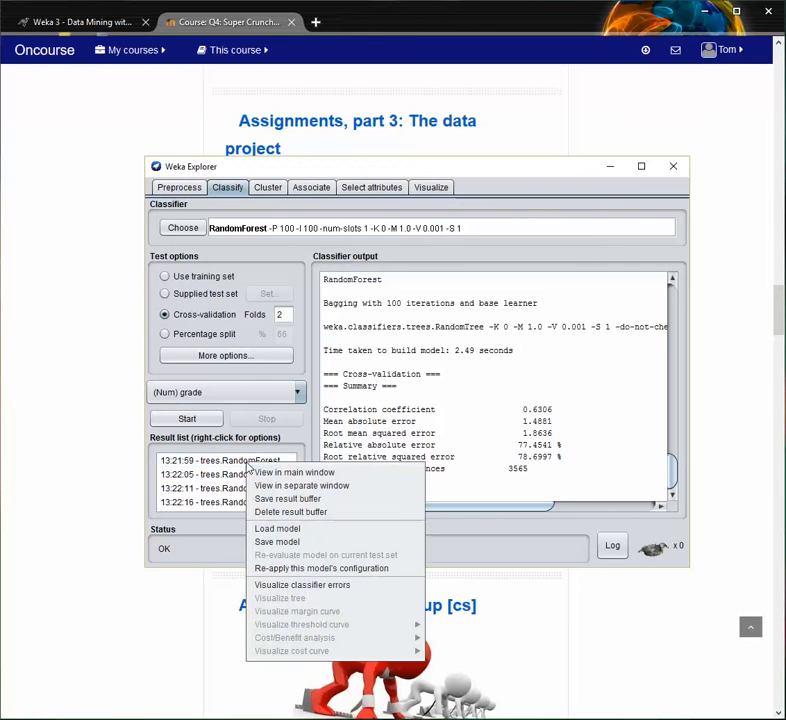
{"action": "left_click", "coordinate": [287, 542]}
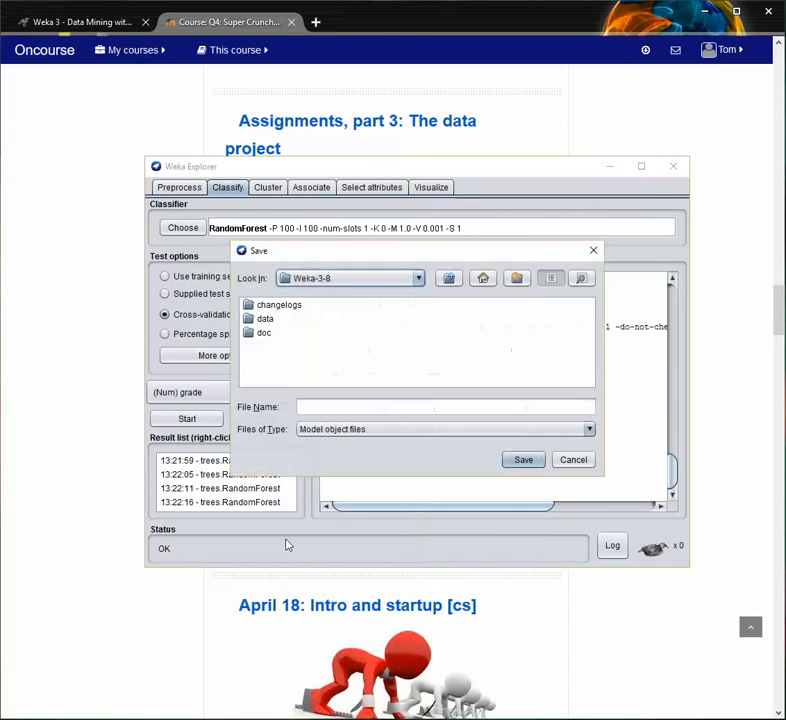
{"action": "left_click", "coordinate": [364, 405]}
{"action": "type", "text": "test"}
{"action": "key", "text": "Return"}
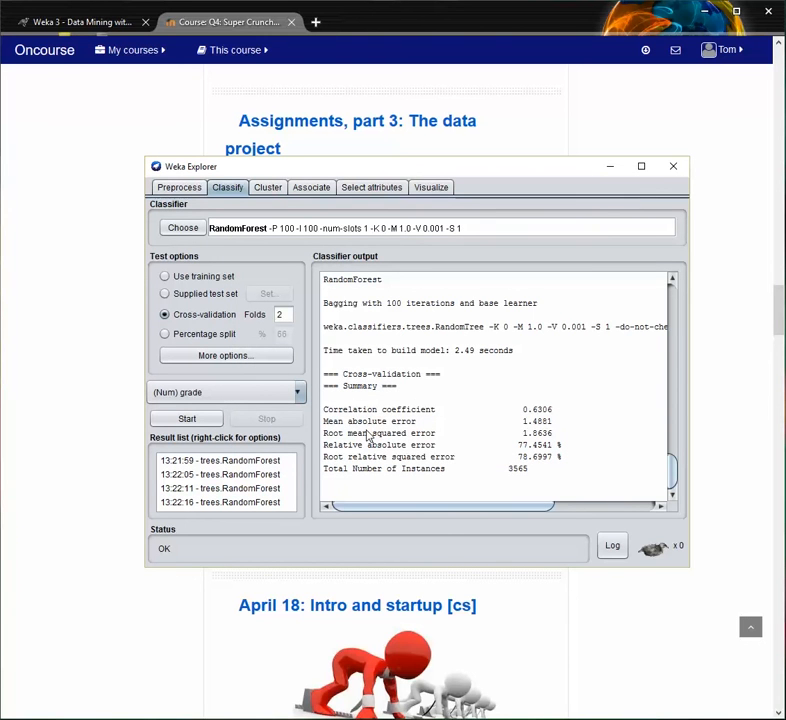
- Load the saved test.model file from the Weka-3-8 folder into the result list
{"action": "left_click", "coordinate": [286, 474]}
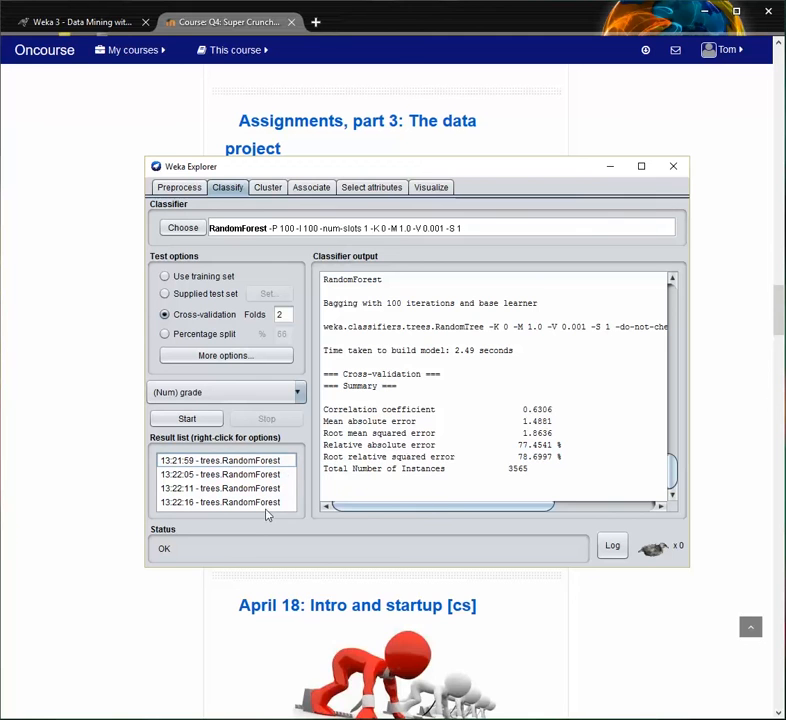
{"action": "right_click", "coordinate": [267, 514]}
{"action": "left_click", "coordinate": [303, 574]}
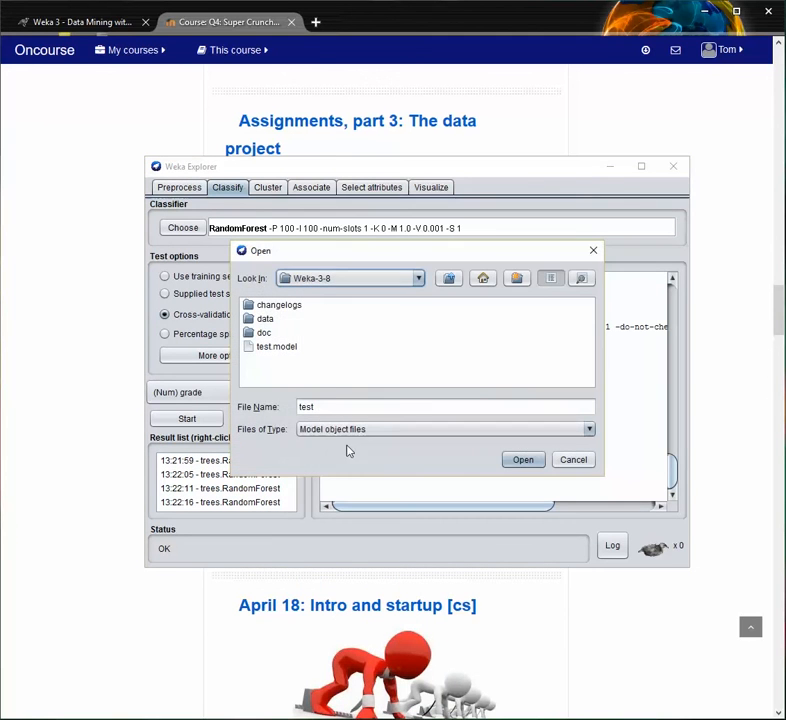
{"action": "double_click", "coordinate": [289, 348]}
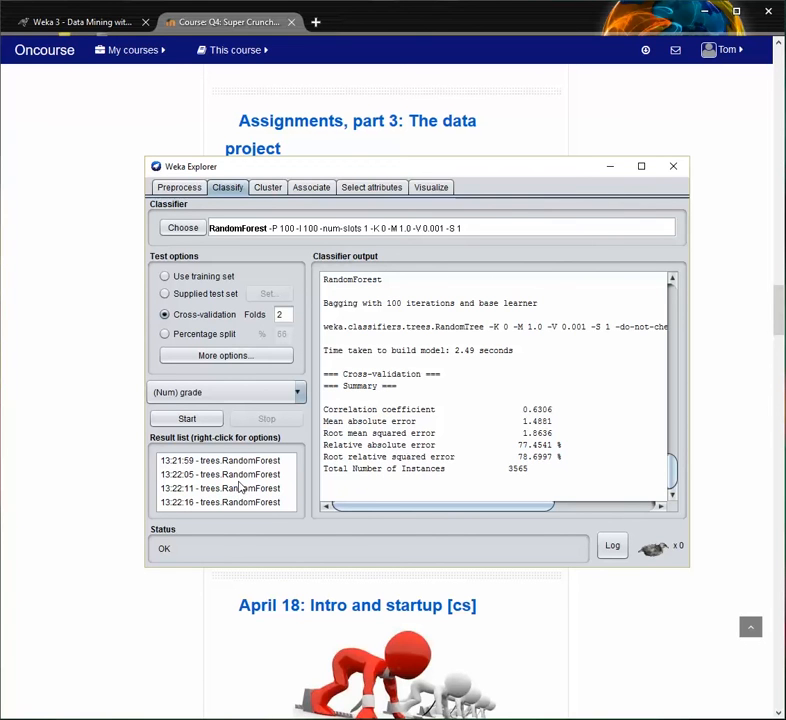
- View the loaded RandomForest model's output and re-apply this model's configuration
{"action": "left_click", "coordinate": [239, 480]}
{"action": "left_click_drag", "start_coordinate": [293, 478], "coordinate": [293, 489]}
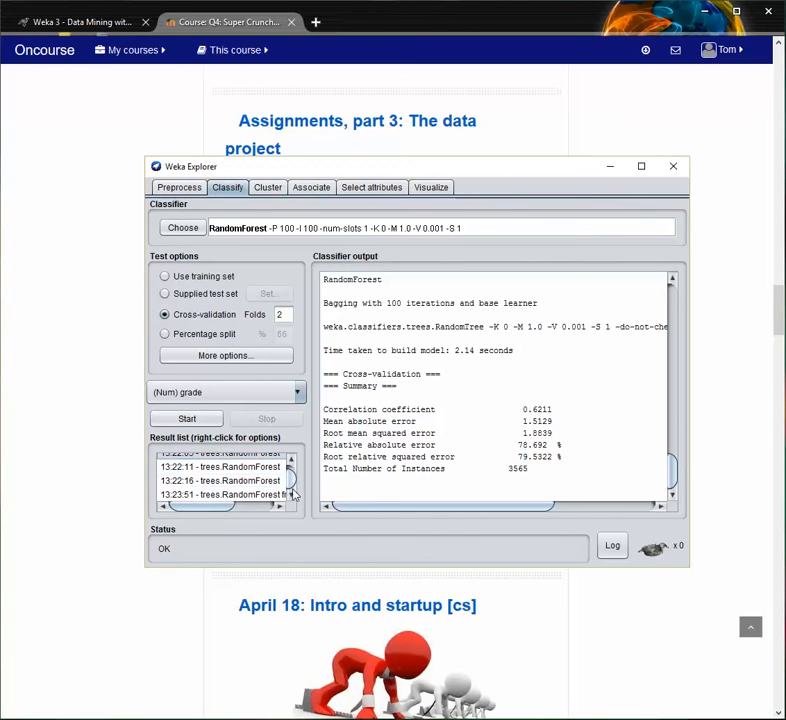
{"action": "left_click", "coordinate": [239, 496]}
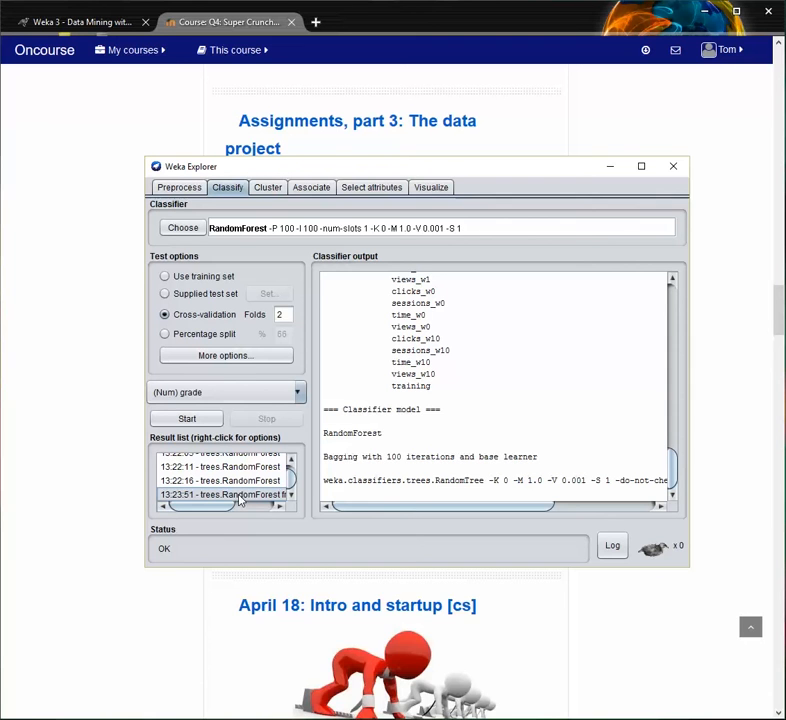
{"action": "right_click", "coordinate": [239, 497]}
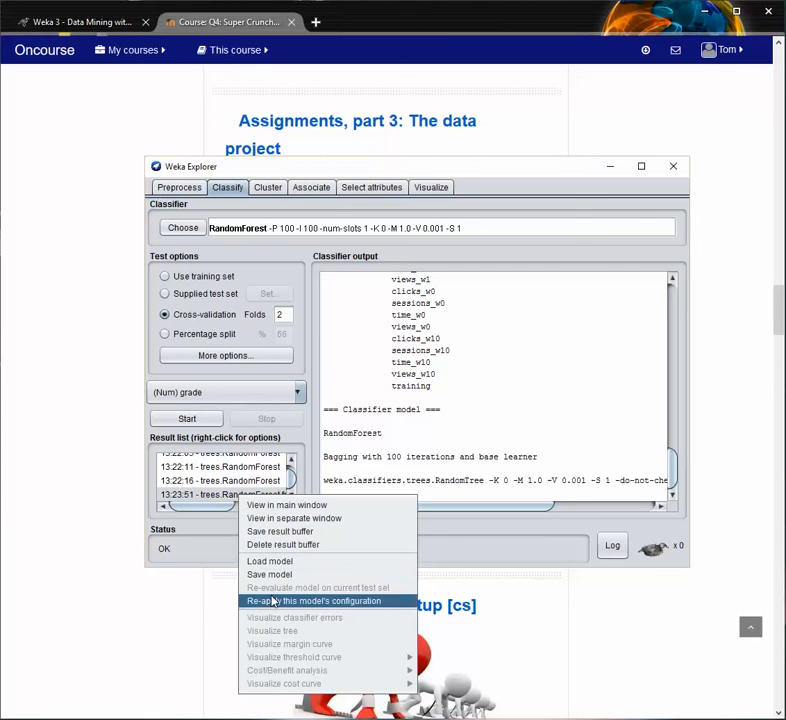
{"action": "left_click", "coordinate": [291, 602]}
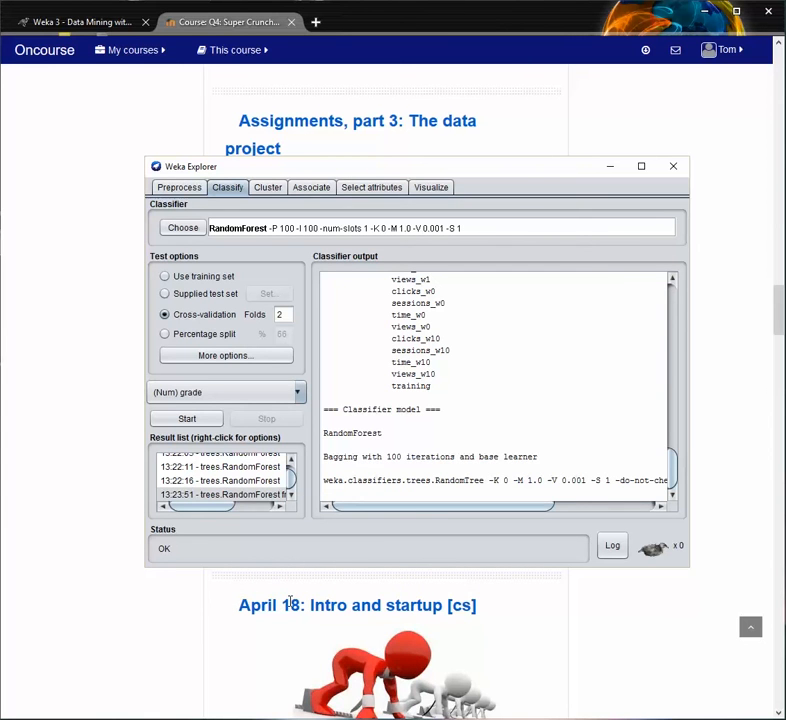